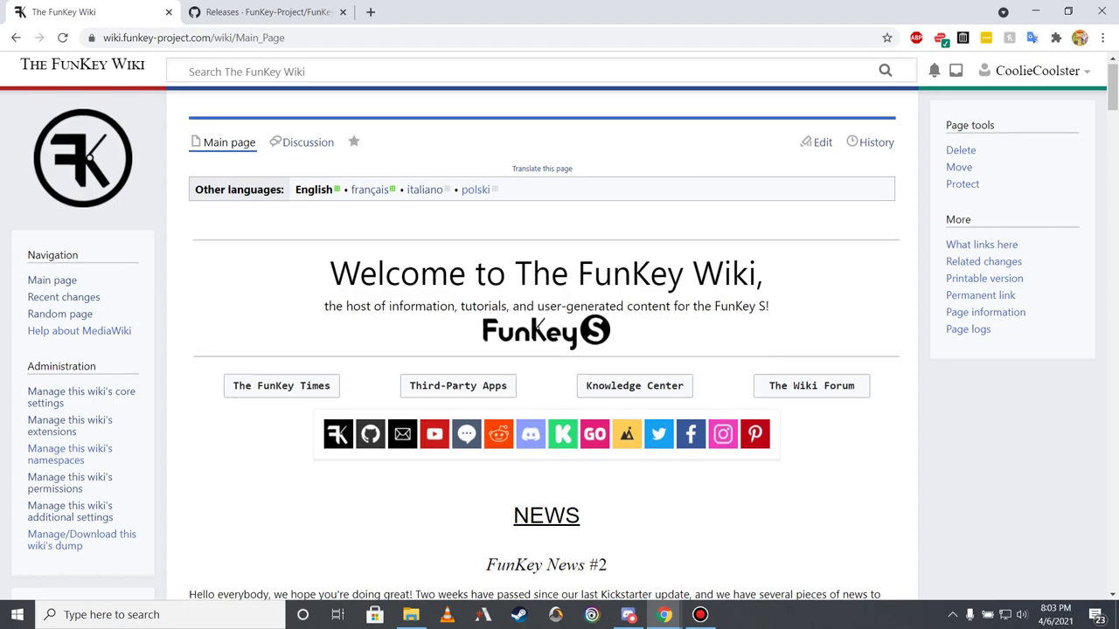
Look through the wiki main page's news, FAQ and table of games included on the FunKey S.
scroll(554, 340, down, 6)
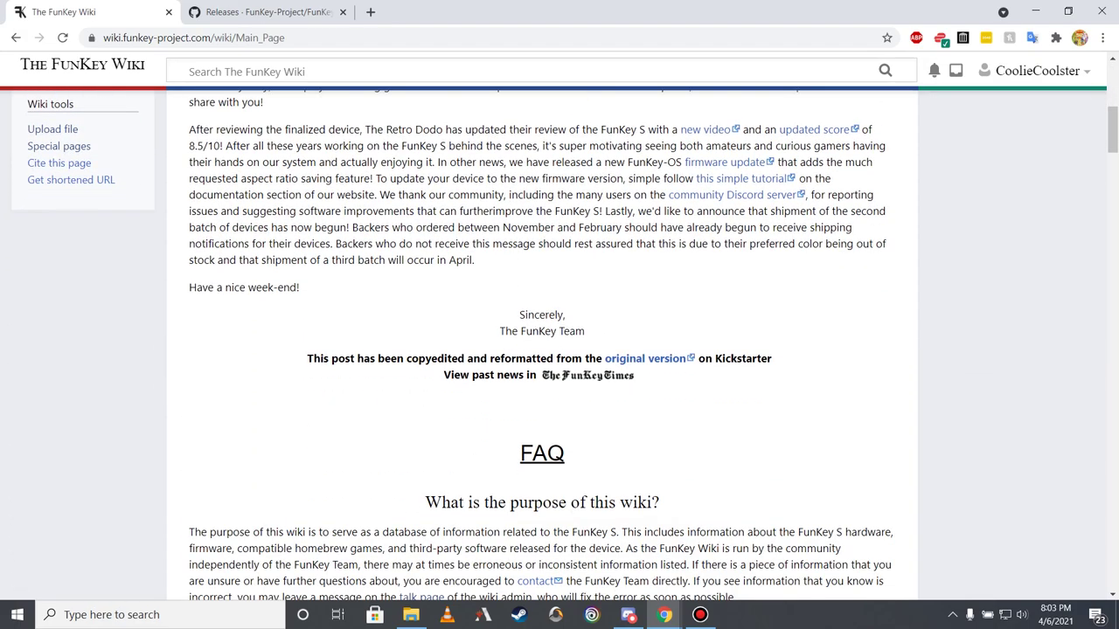
scroll(554, 340, down, 5)
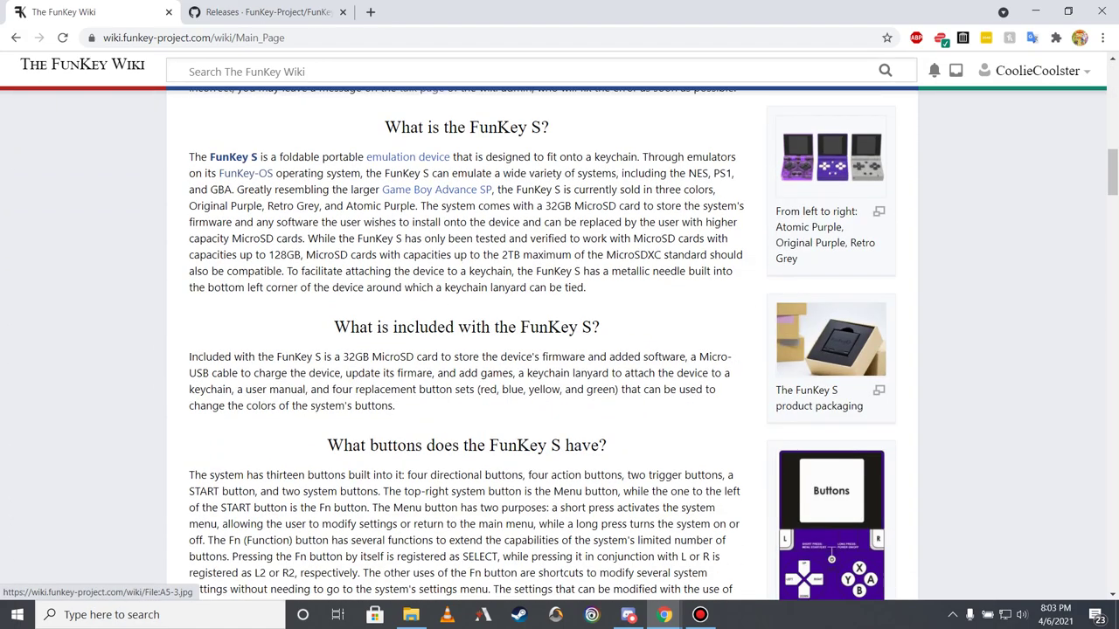
scroll(831, 350, down, 2)
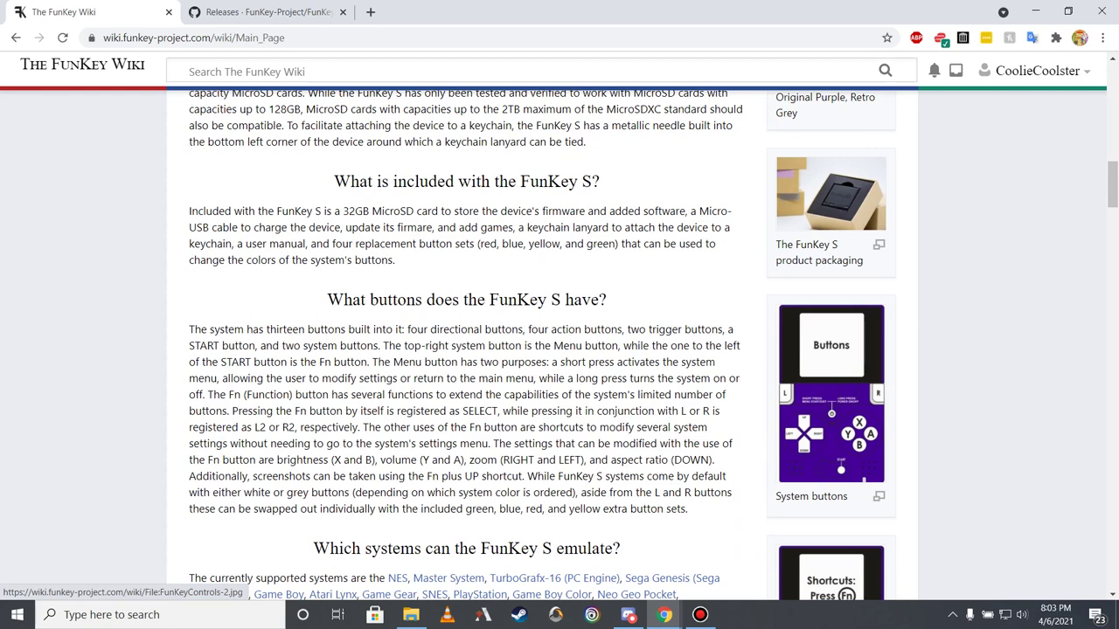
scroll(830, 572, down, 5)
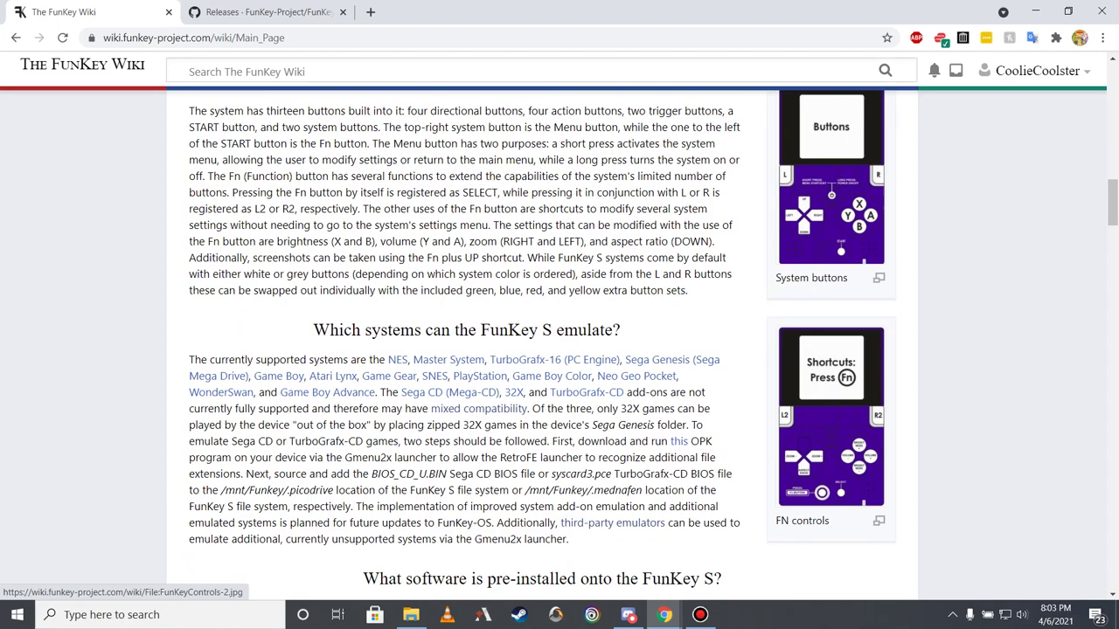
scroll(541, 345, down, 5)
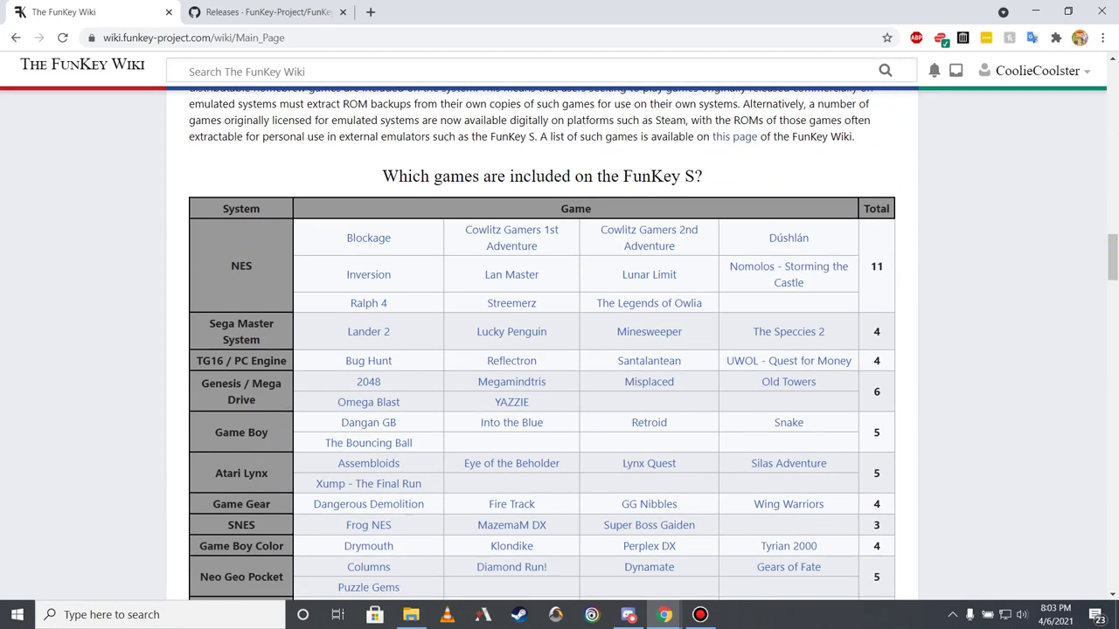
scroll(542, 345, up, 15)
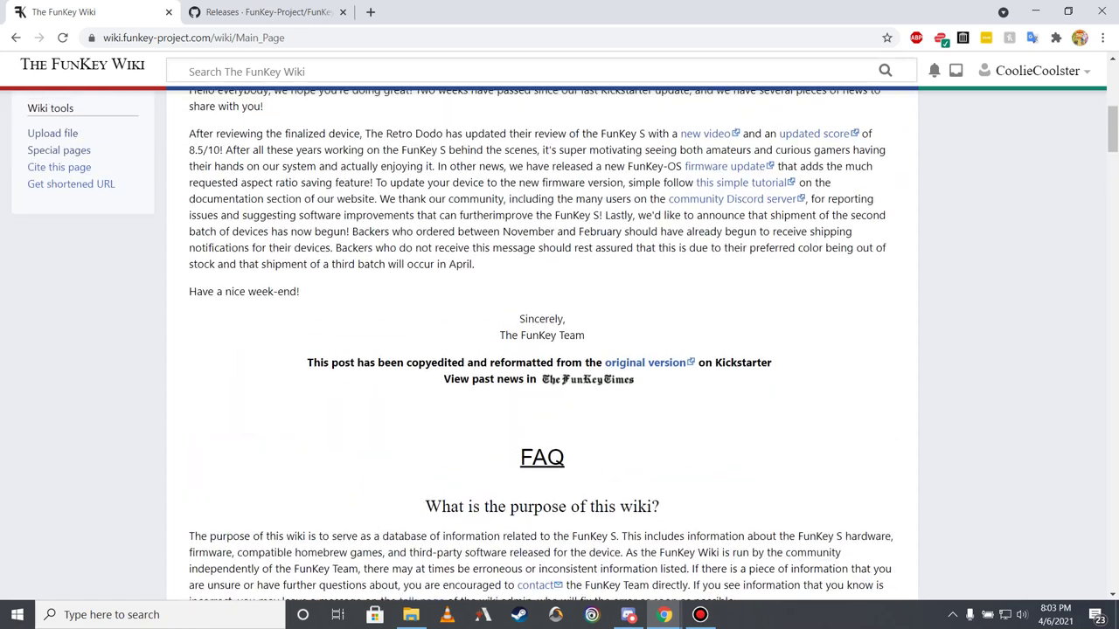
scroll(542, 345, up, 6)
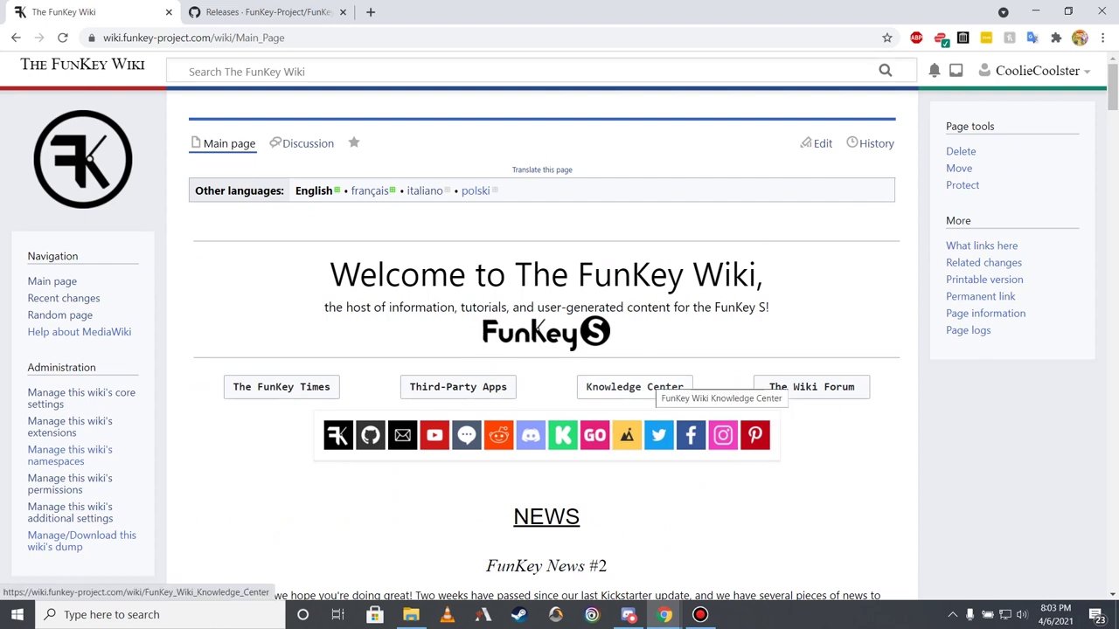
View the Knowledge Center and its linked Documentation site with the User's Manual section expanded, and return to the wiki main page.
click(635, 387)
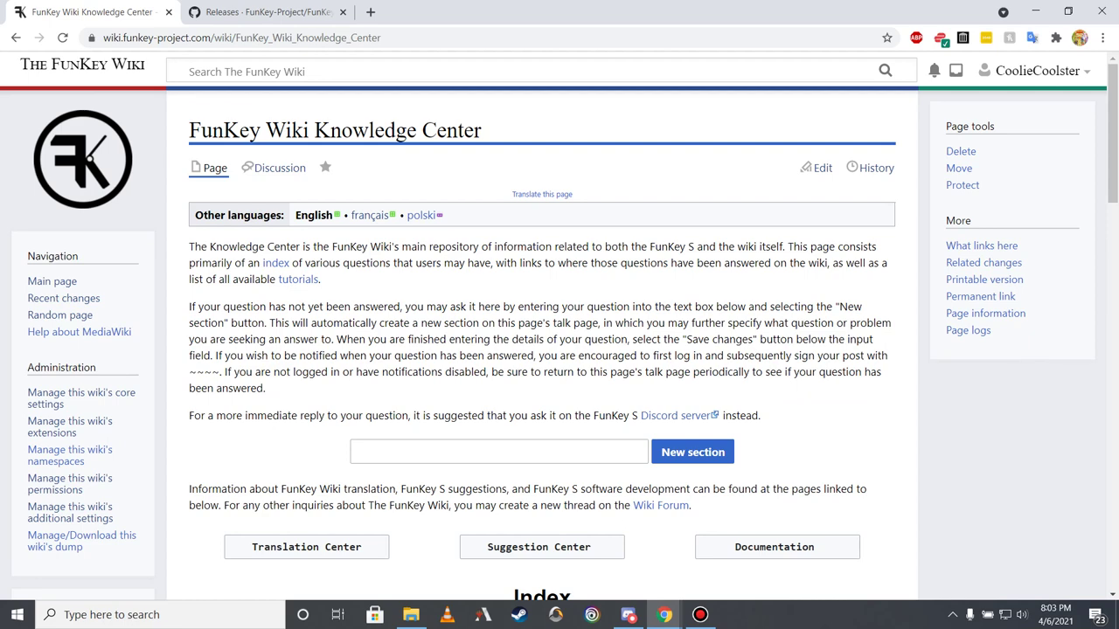
scroll(559, 349, down, 3)
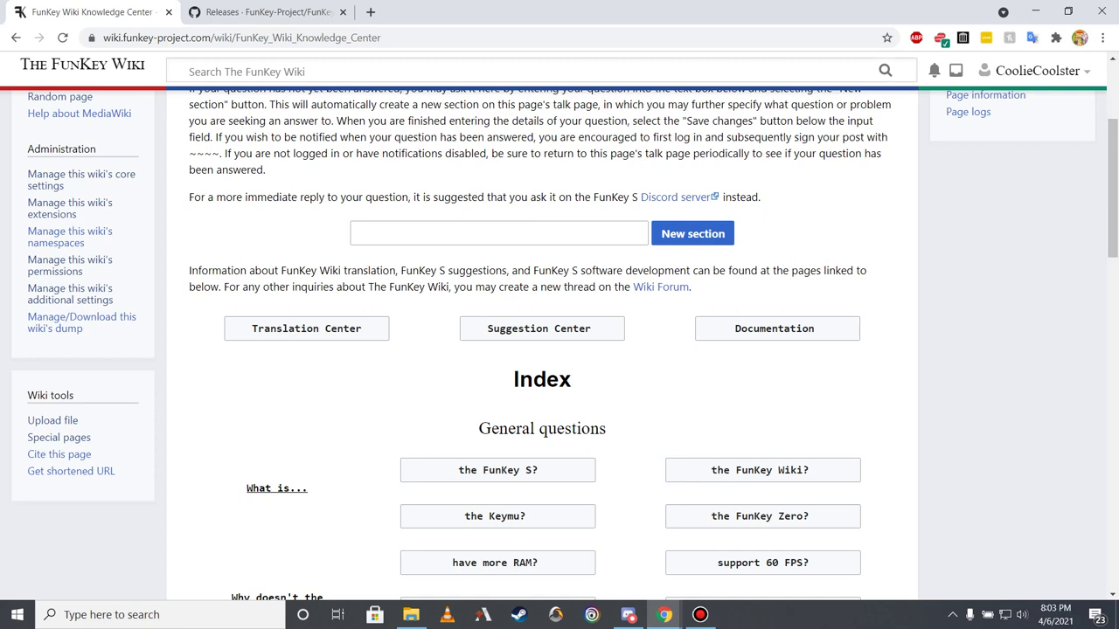
click(777, 328)
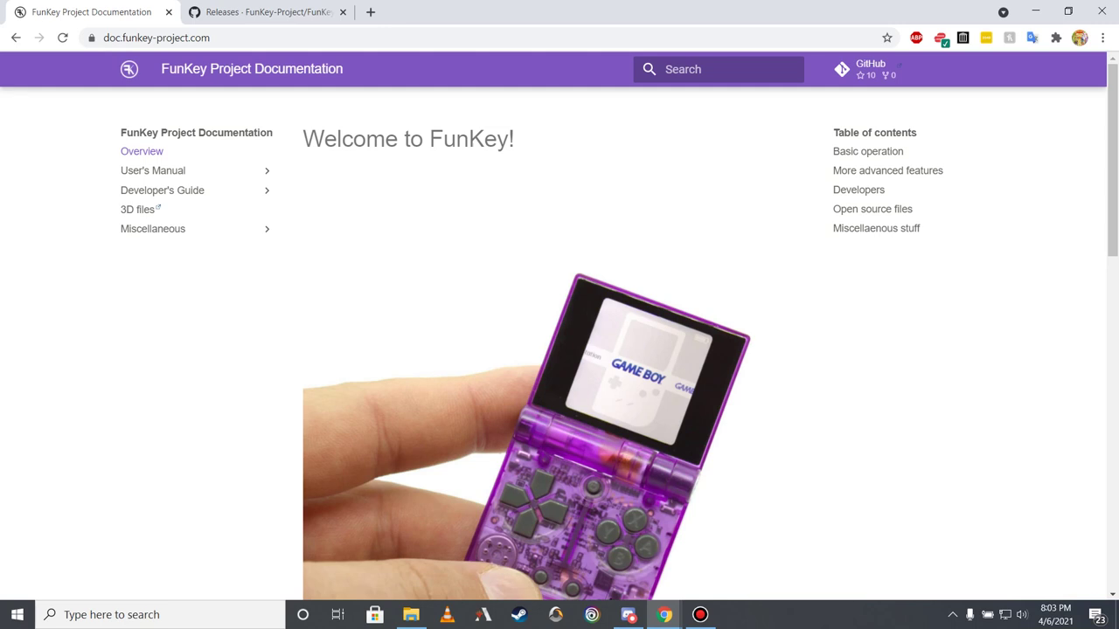
click(153, 170)
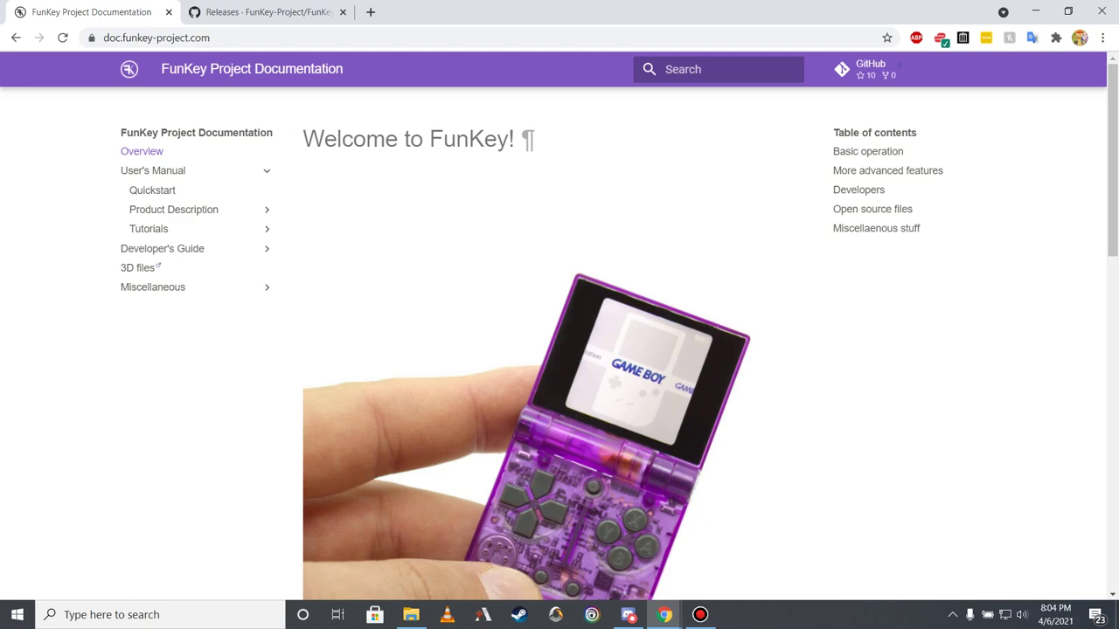
click(16, 38)
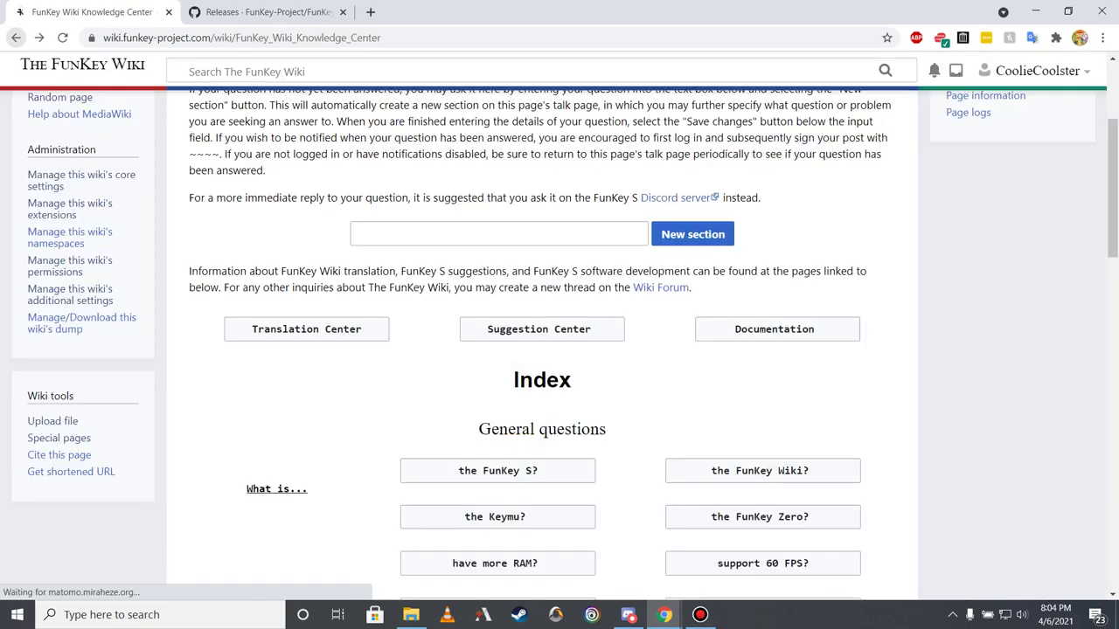
click(15, 38)
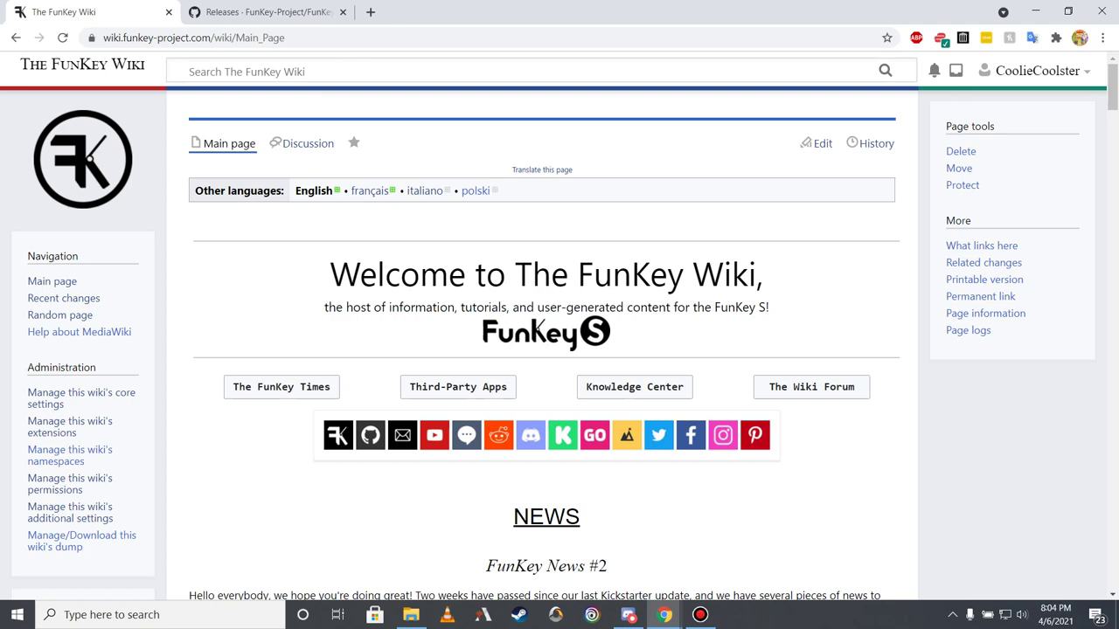
Open the third-party emulators list linked in the main page's FAQ on emulated systems, and view the article from its beginning.
scroll(542, 349, down, 20)
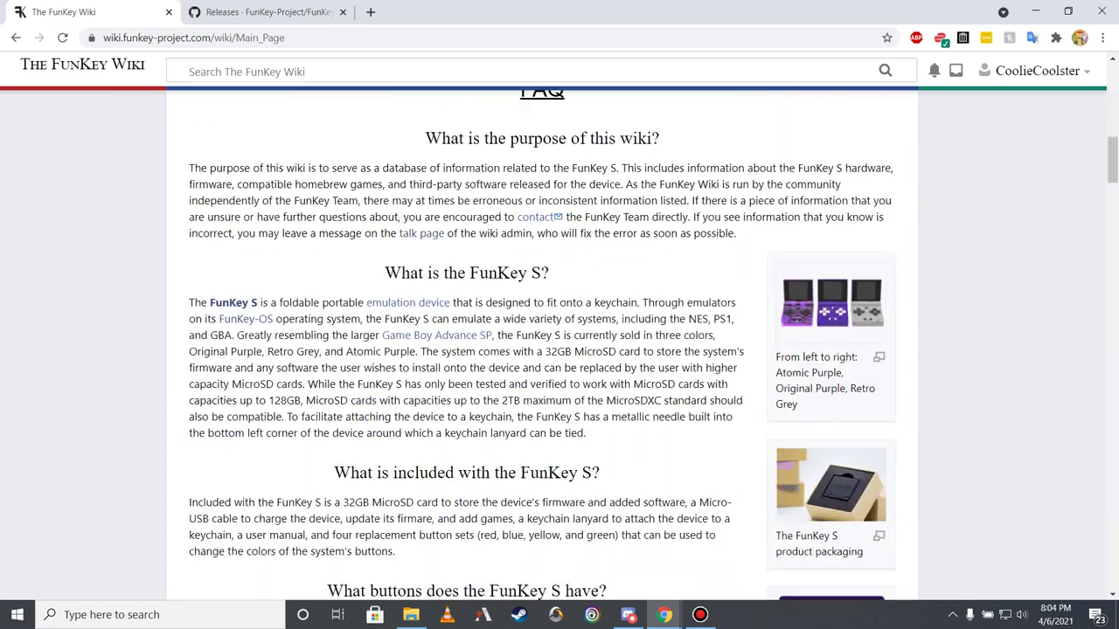
scroll(542, 350, down, 15)
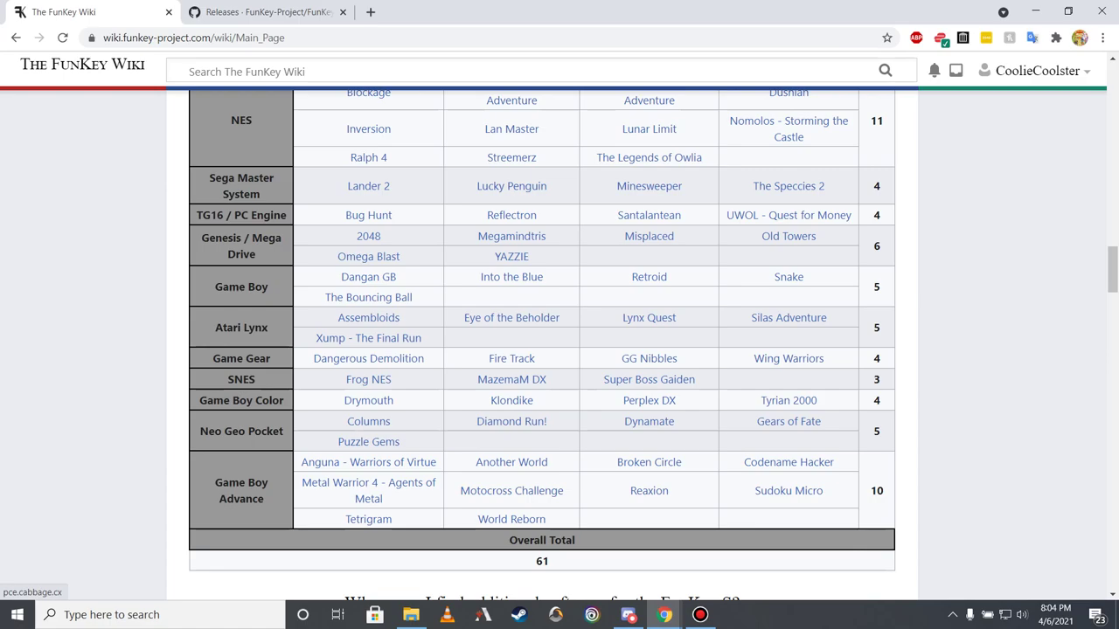
scroll(542, 345, up, 15)
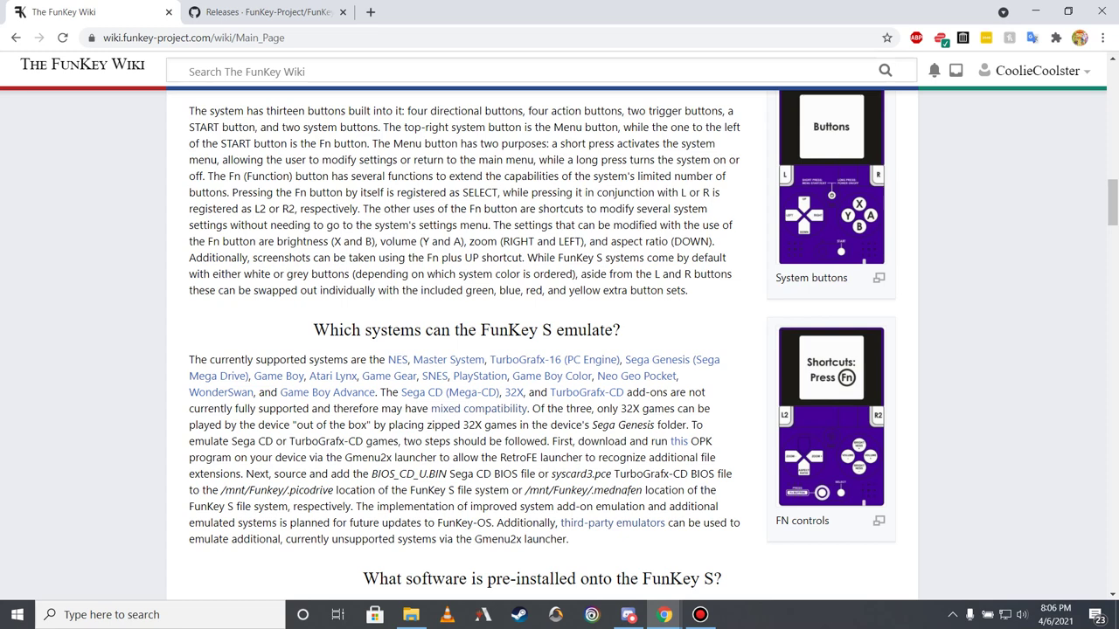
key(F5)
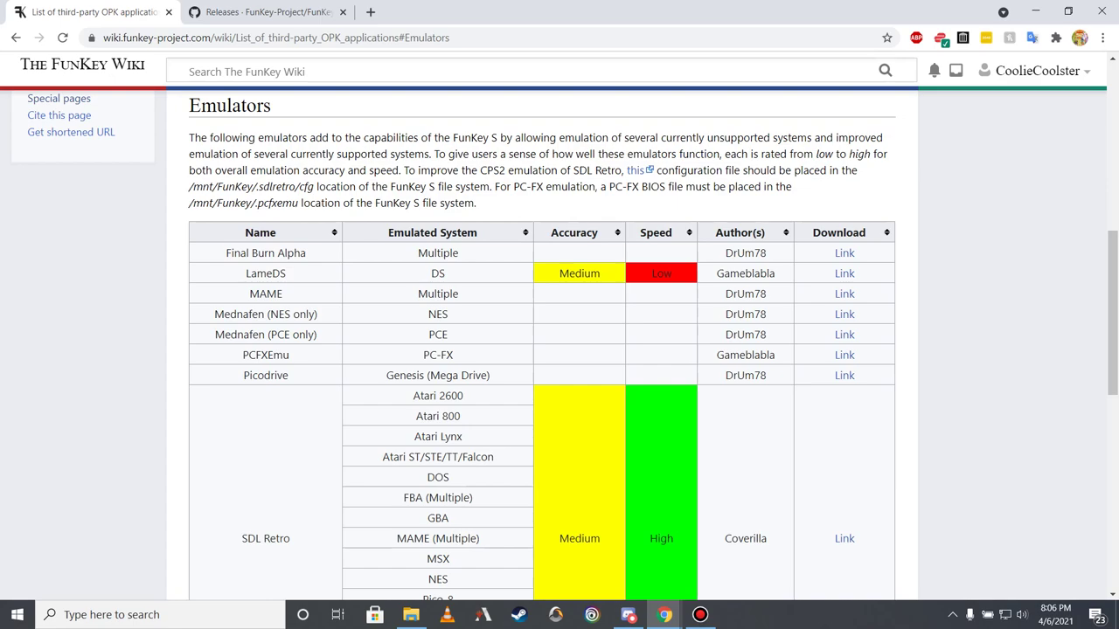
key(Home)
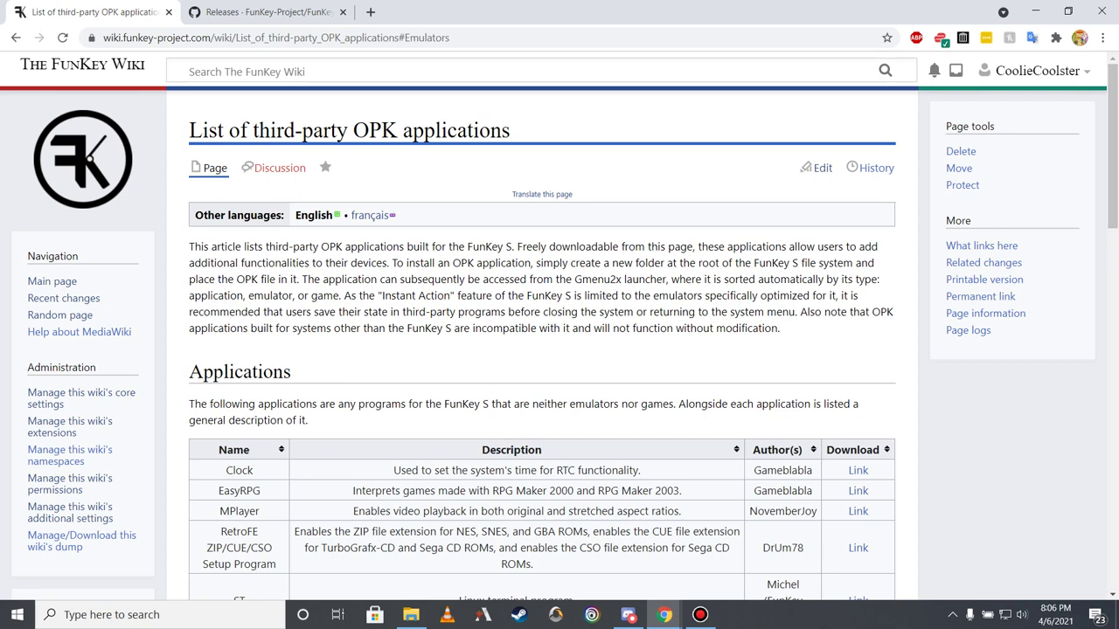
Open the Third-Party Apps page from the wiki main page and review its native programs, games and utilities sections.
click(52, 281)
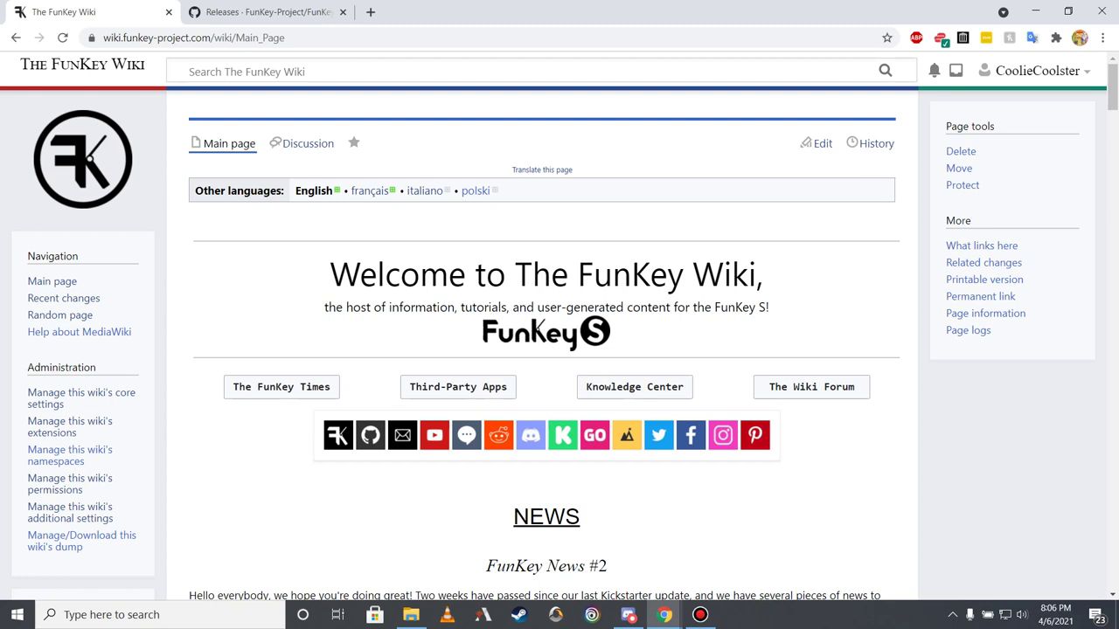
click(458, 386)
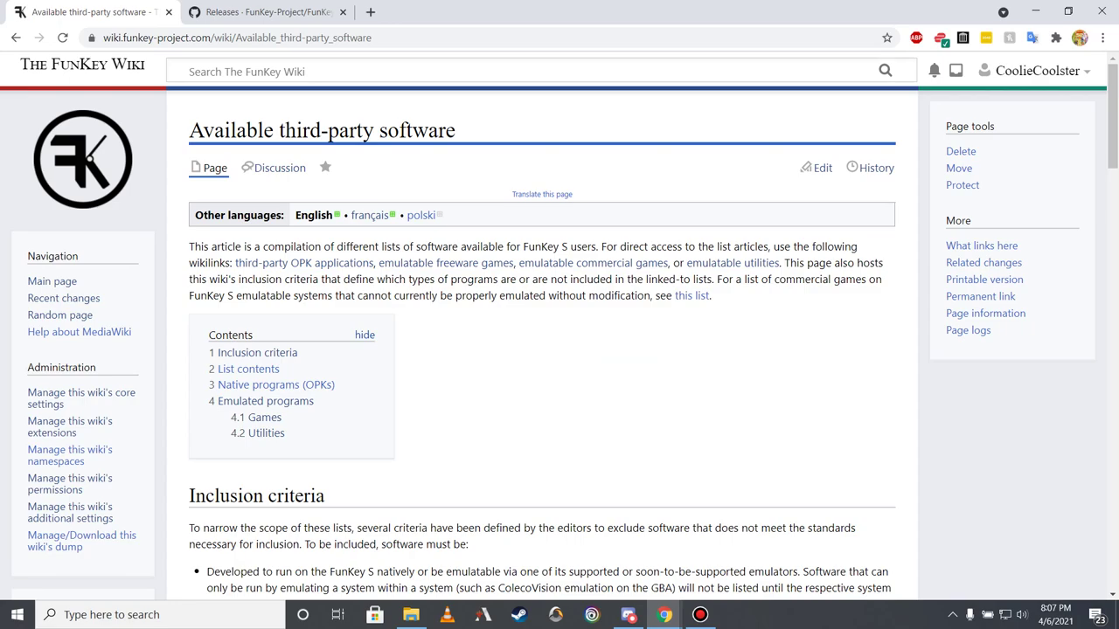
scroll(542, 350, down, 20)
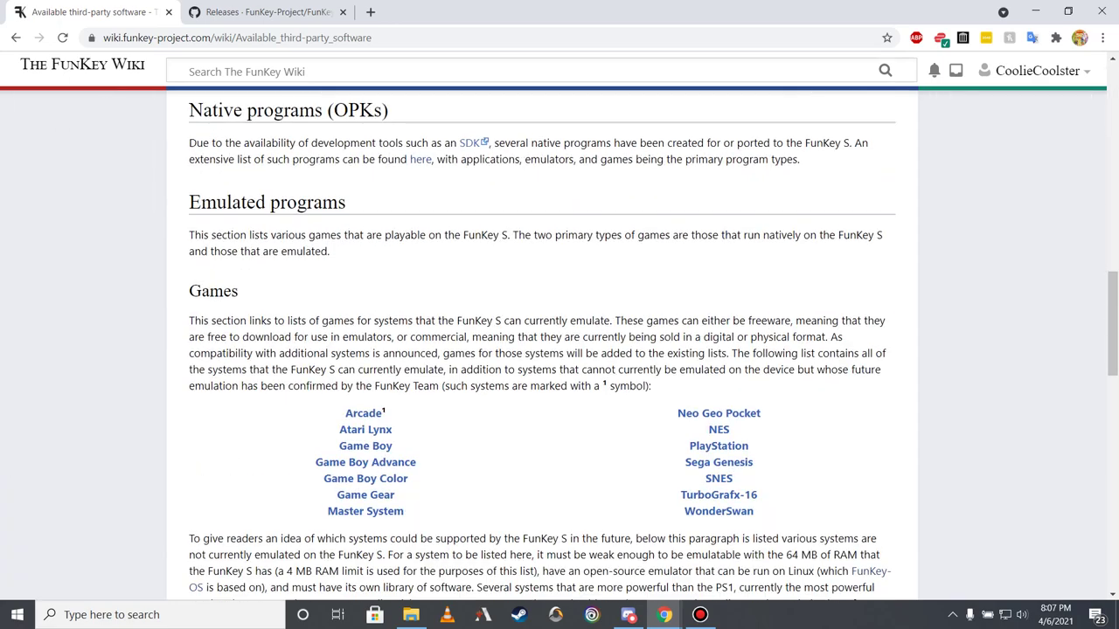
scroll(542, 349, down, 2)
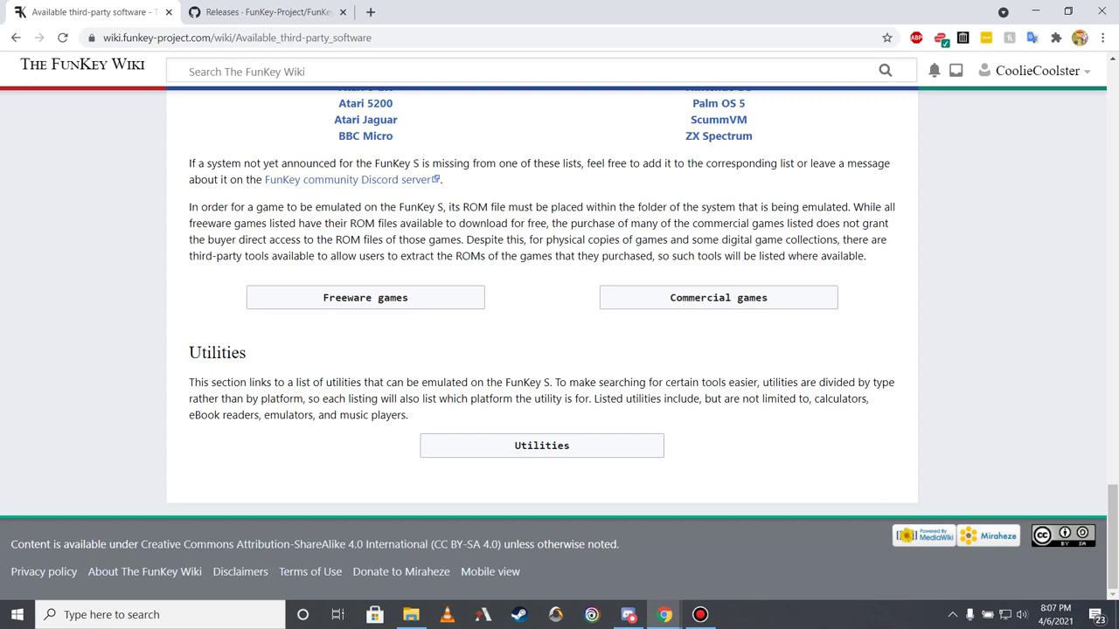
Open the Freeware games list and browse its per-system tables through to the TurboGrafx-16 / PC Engine section.
click(365, 297)
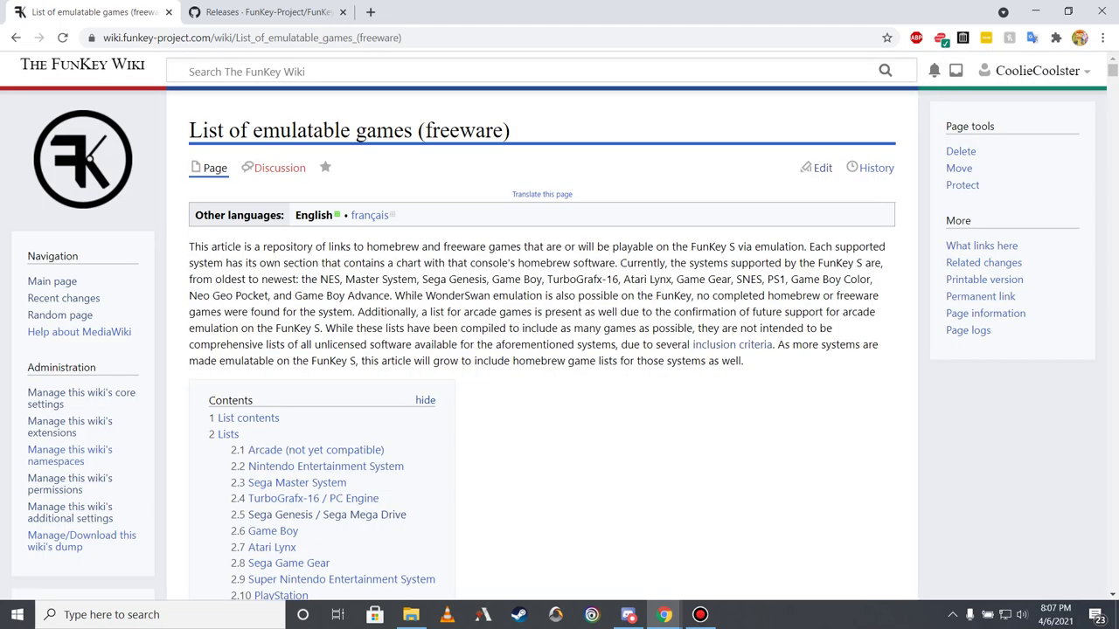
scroll(560, 345, down, 20)
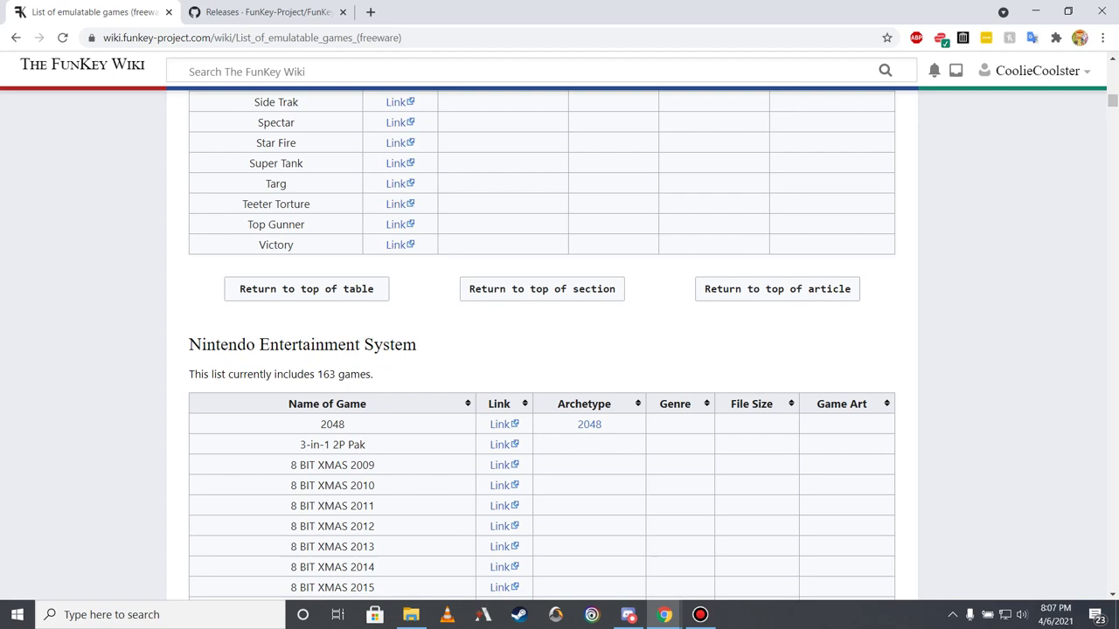
scroll(559, 346, down, 20)
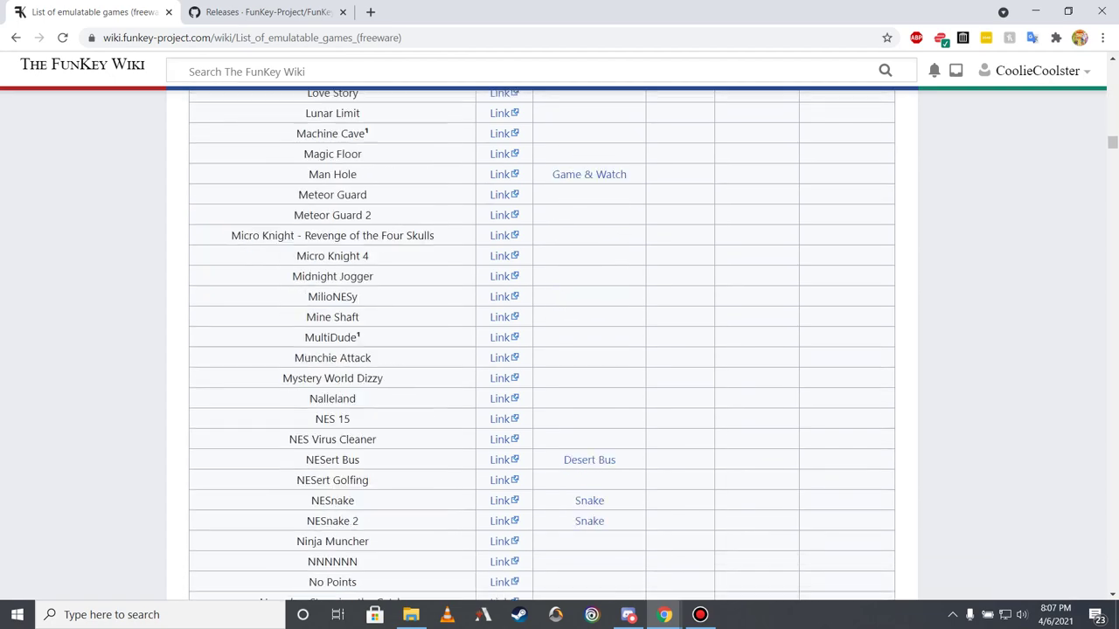
scroll(560, 345, down, 20)
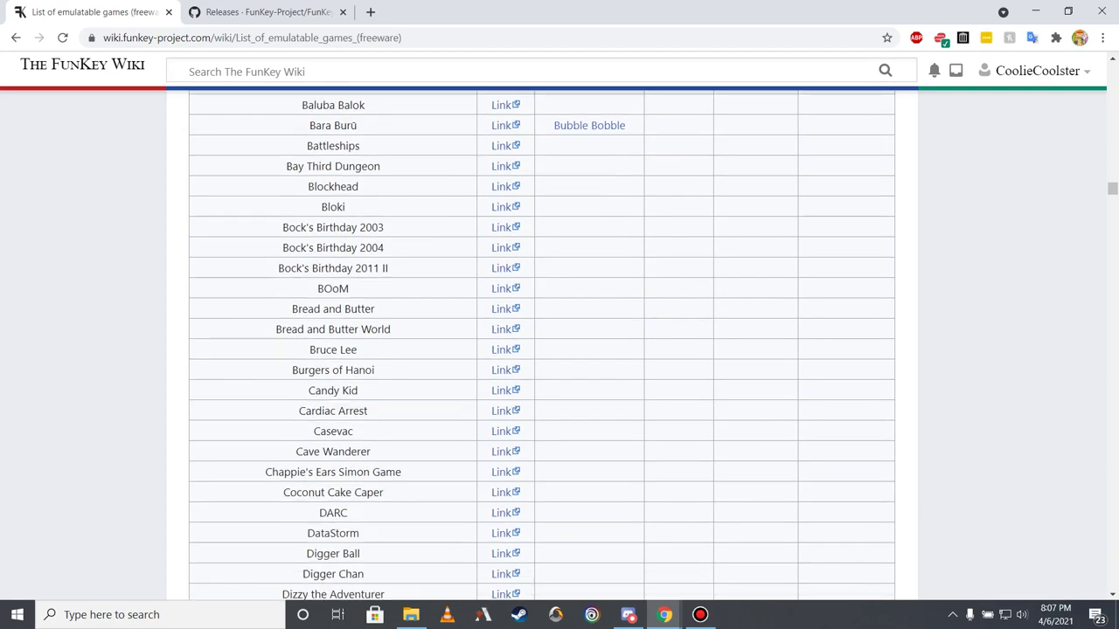
scroll(559, 345, down, 8)
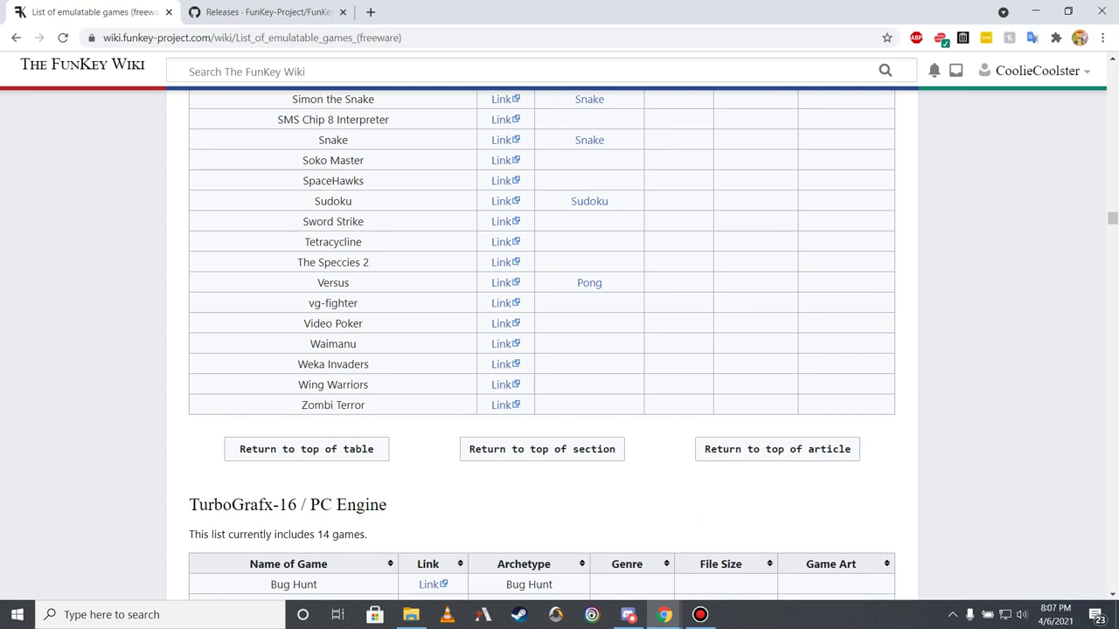
Return to the third-party software page, open the Commercial games list and browse its individual releases and collections.
key(alt+Left)
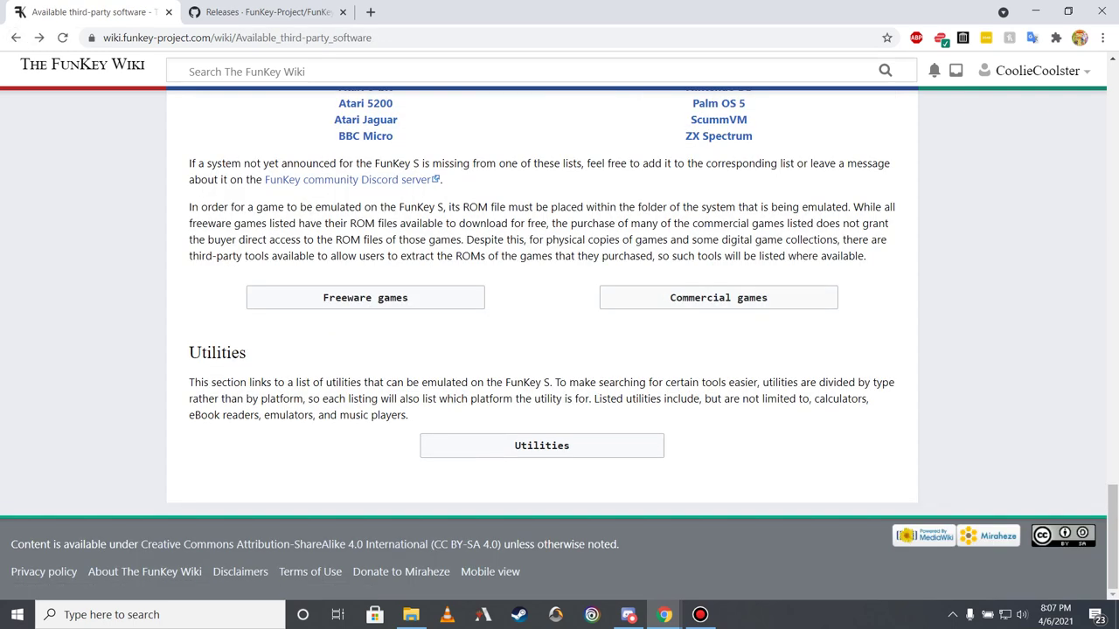
click(718, 297)
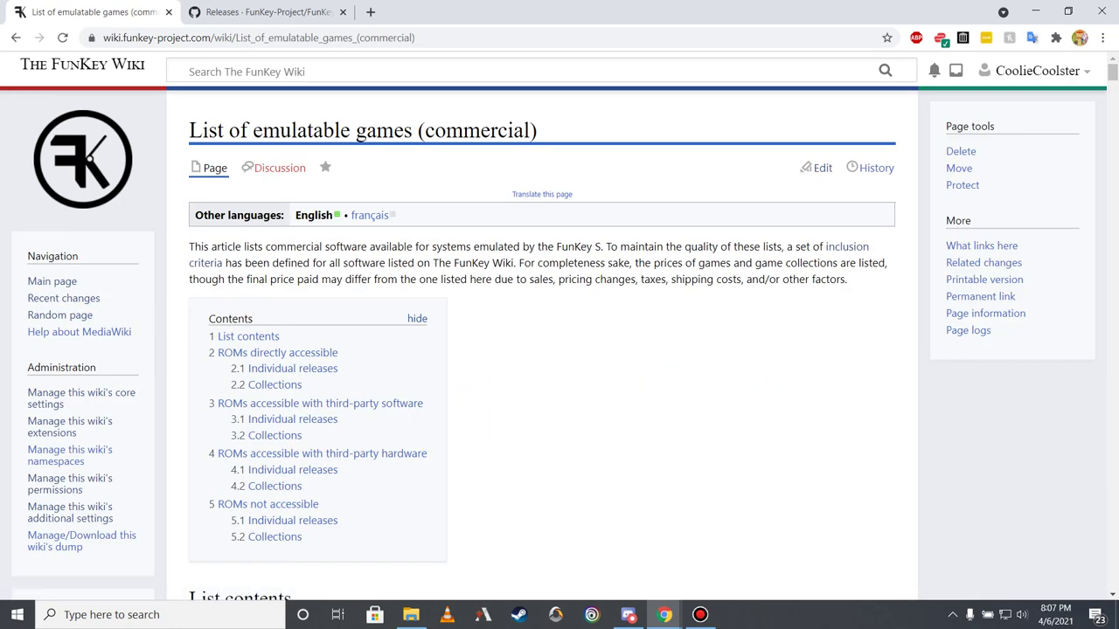
scroll(542, 349, down, 15)
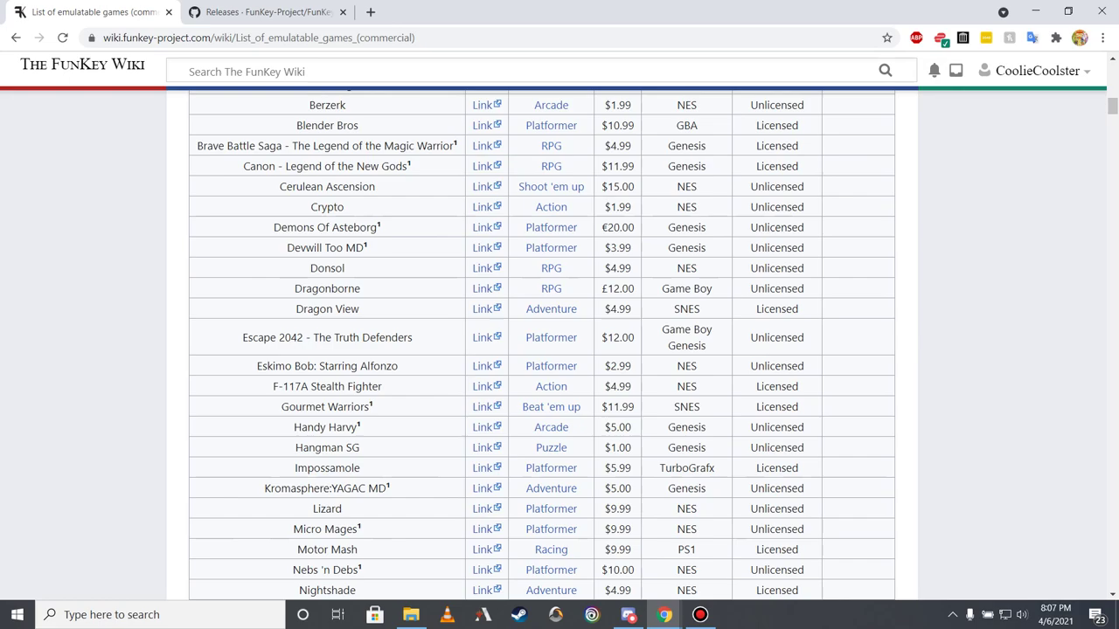
scroll(541, 349, down, 8)
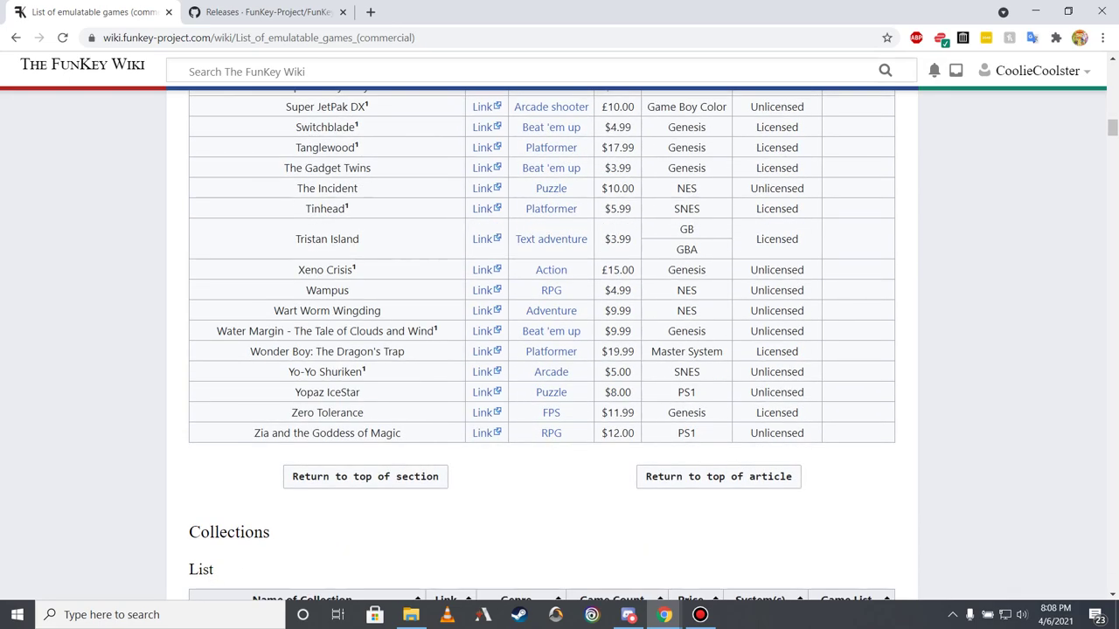
scroll(542, 349, down, 20)
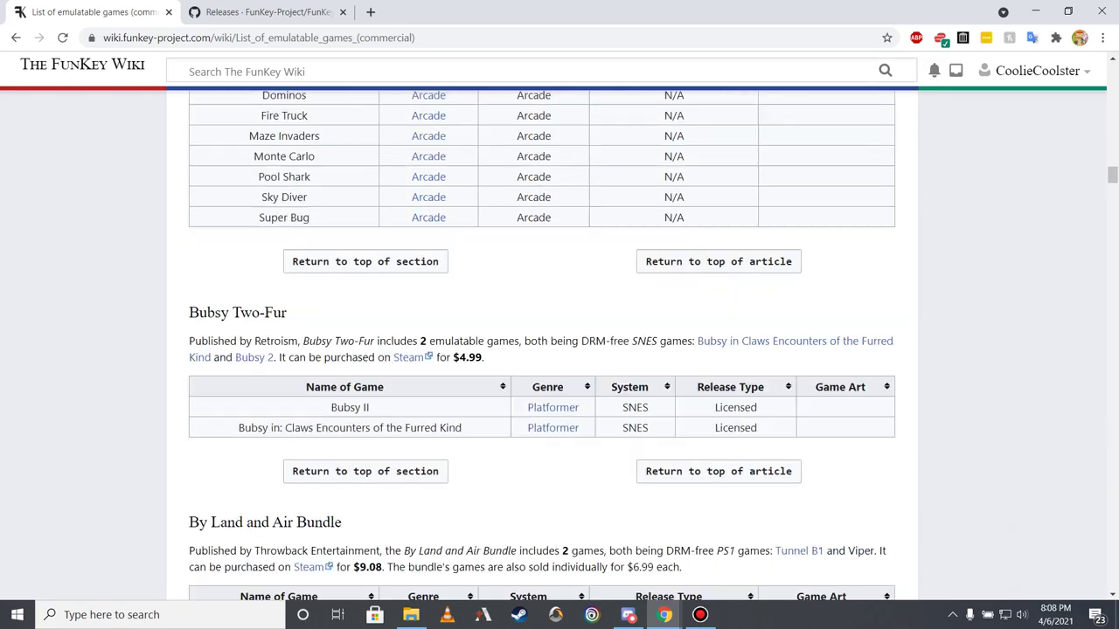
scroll(542, 350, down, 15)
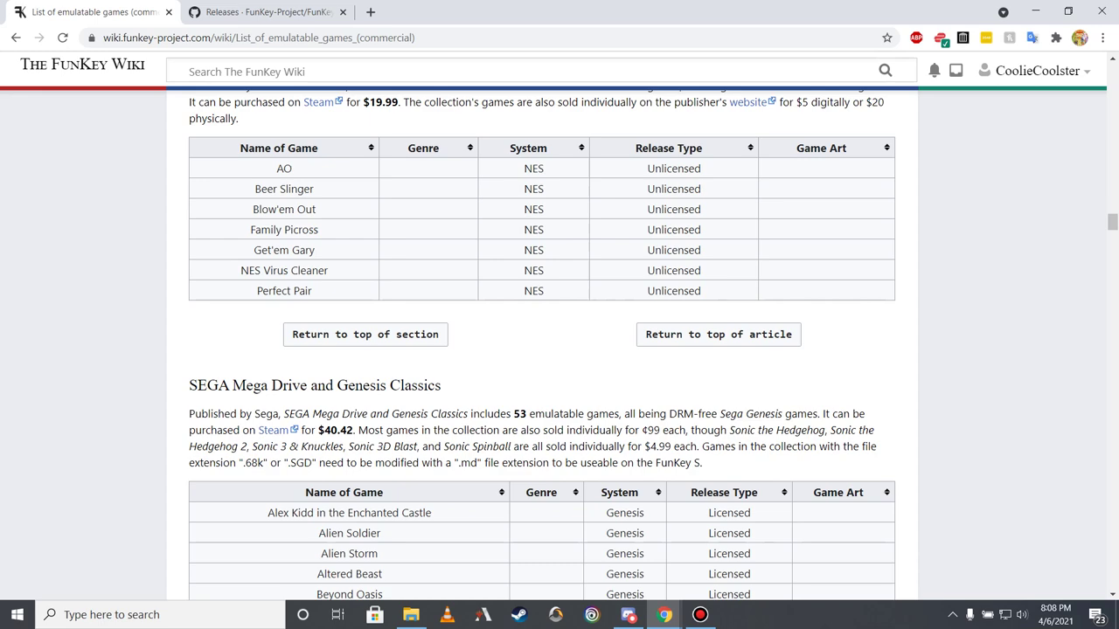
Return to the third-party software page and open the list of emulatable Utilities.
key(alt+Left)
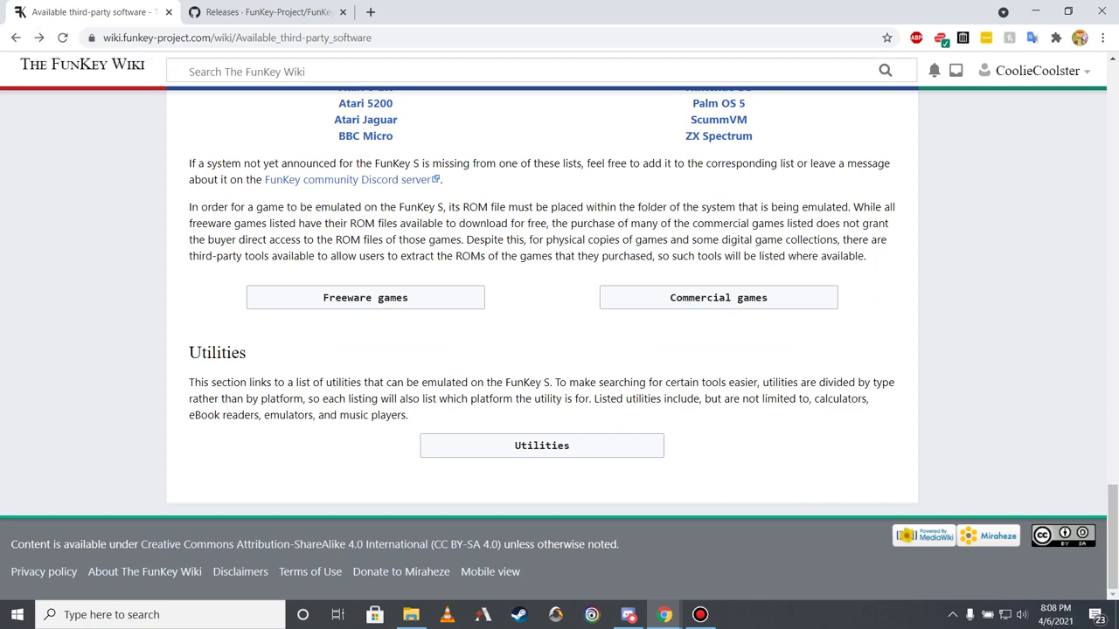
click(541, 446)
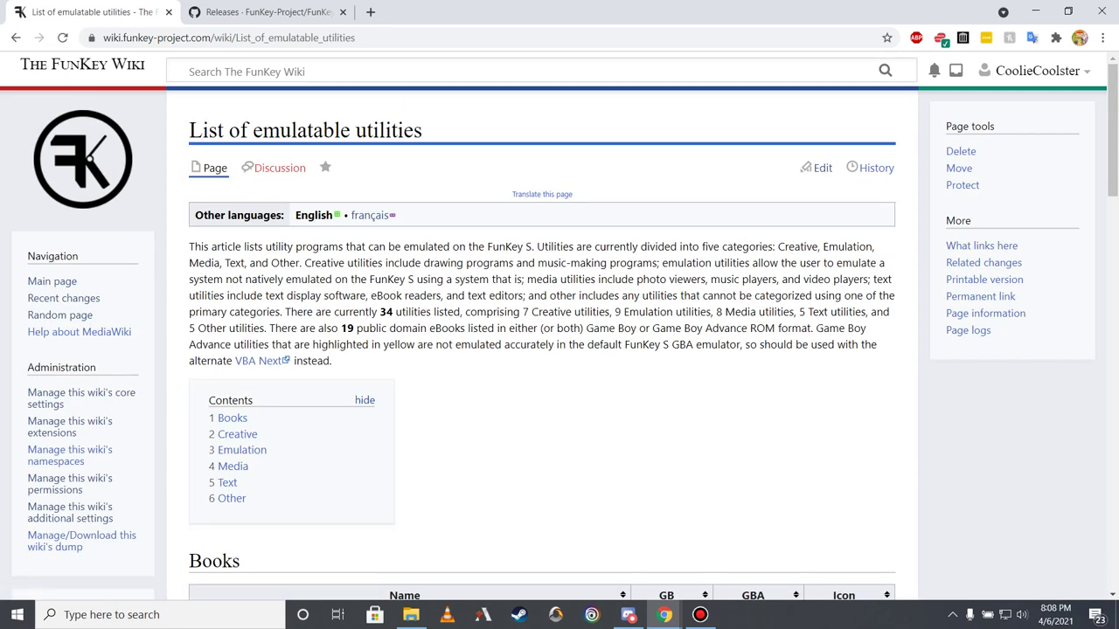
Browse the emulatable utilities list from Books through Other and return to the wiki main page.
scroll(383, 595, down, 6)
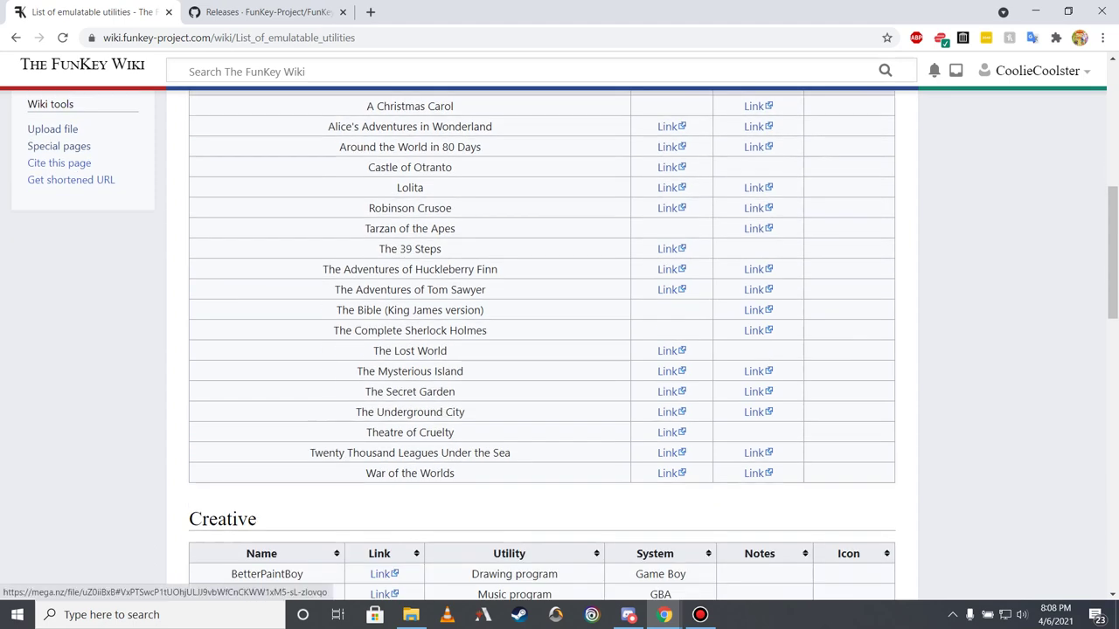
scroll(383, 594, down, 15)
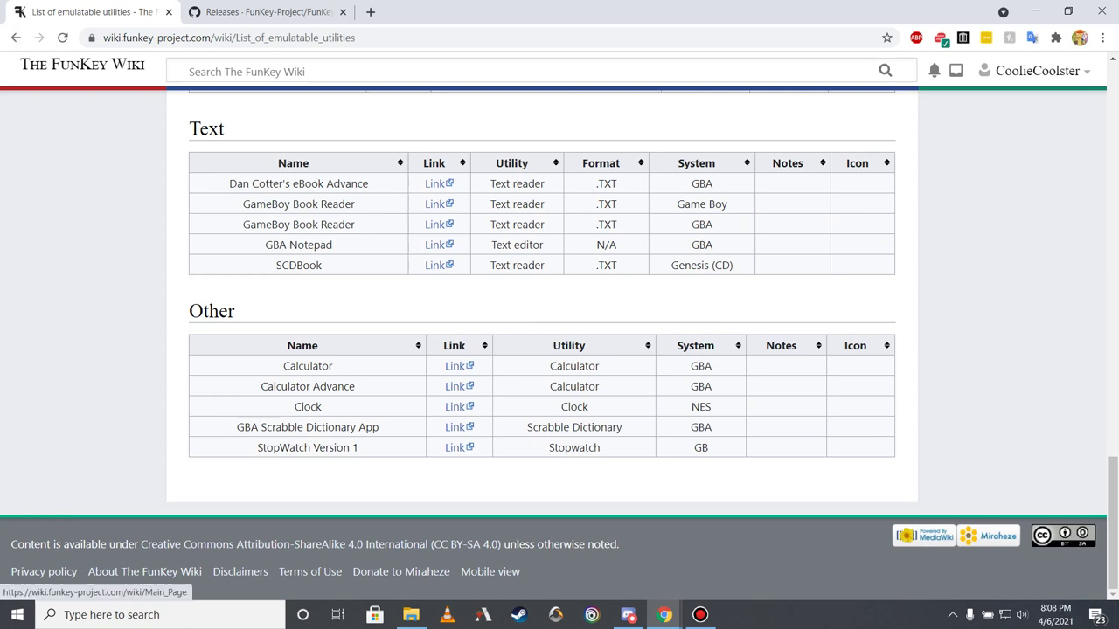
click(82, 64)
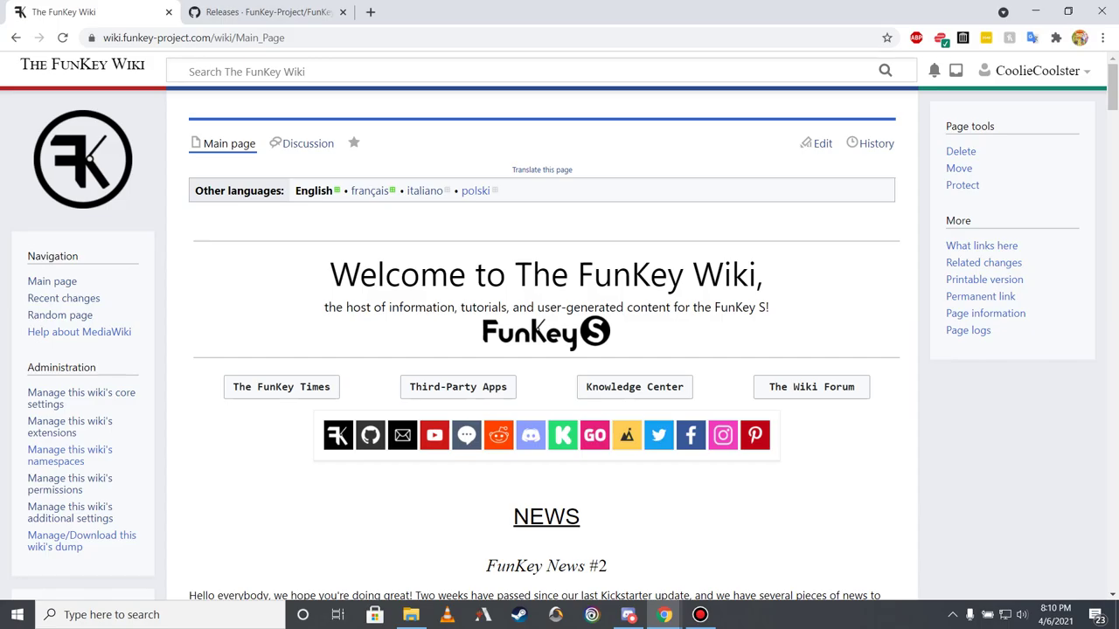
Review the main page's news post and FAQ, including the included games, box art and technical specifications entries.
drag(1112, 86, 1112, 464)
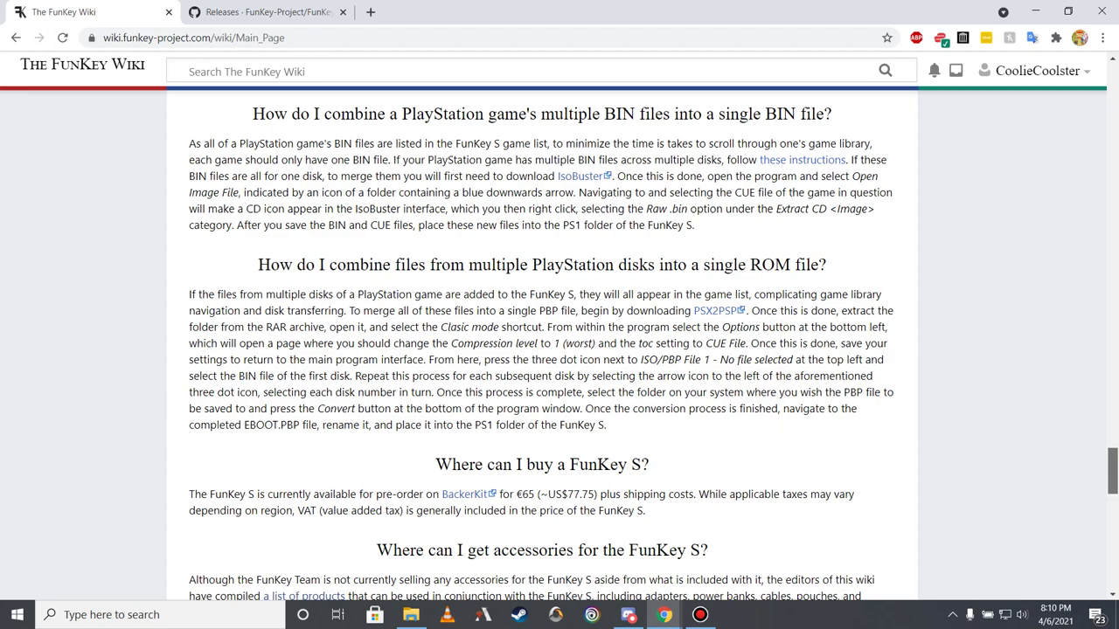
drag(1111, 474, 1112, 87)
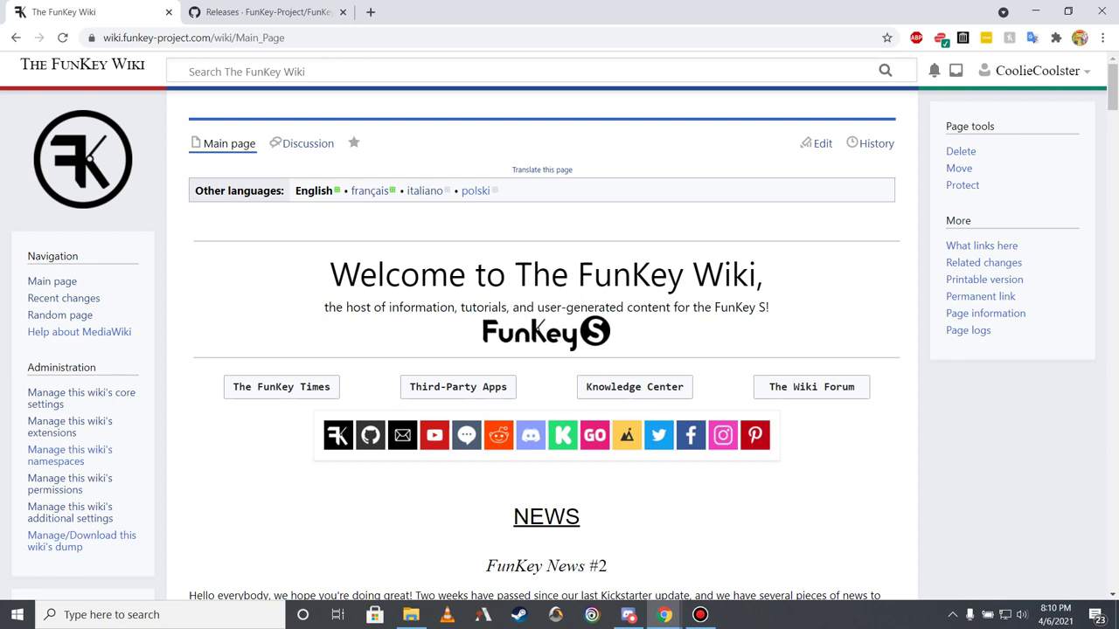
scroll(560, 350, down, 6)
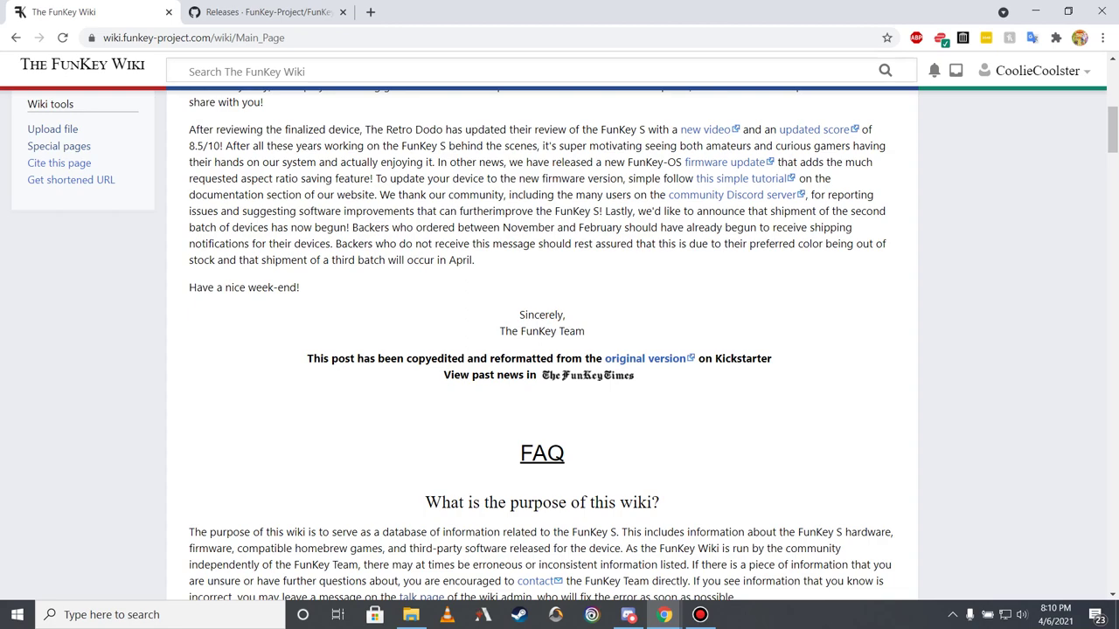
scroll(541, 341, down, 9)
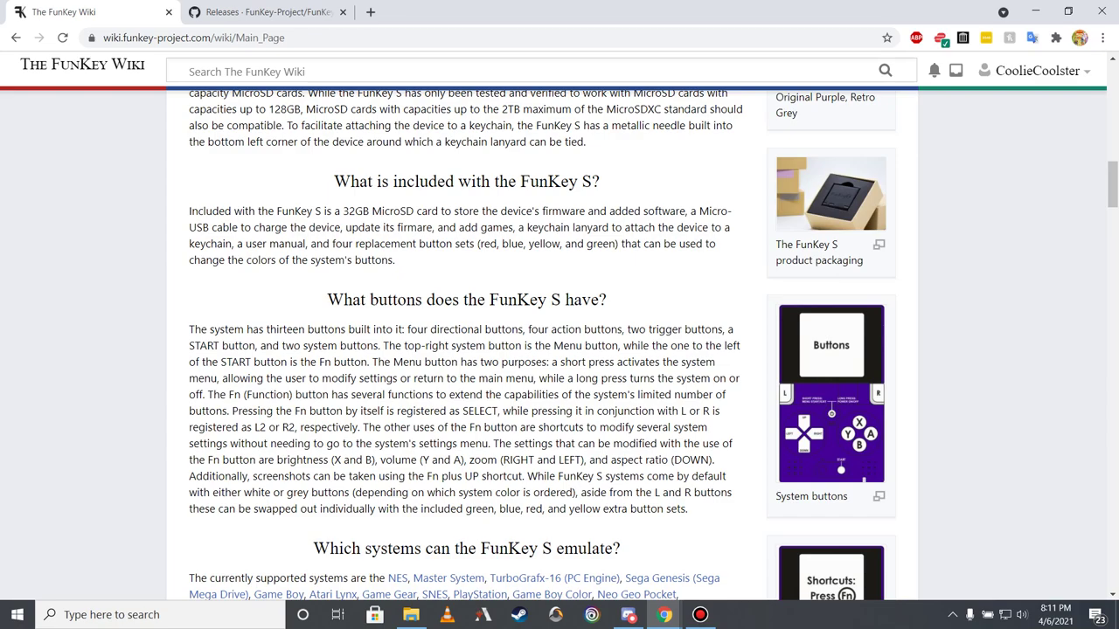
scroll(542, 350, down, 20)
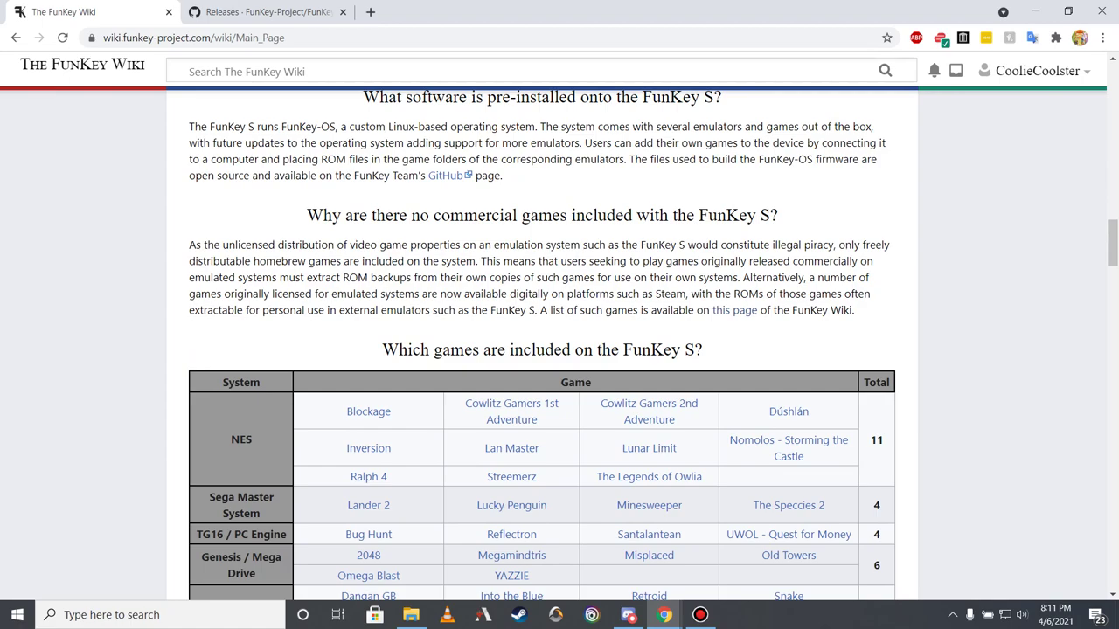
scroll(542, 349, down, 3)
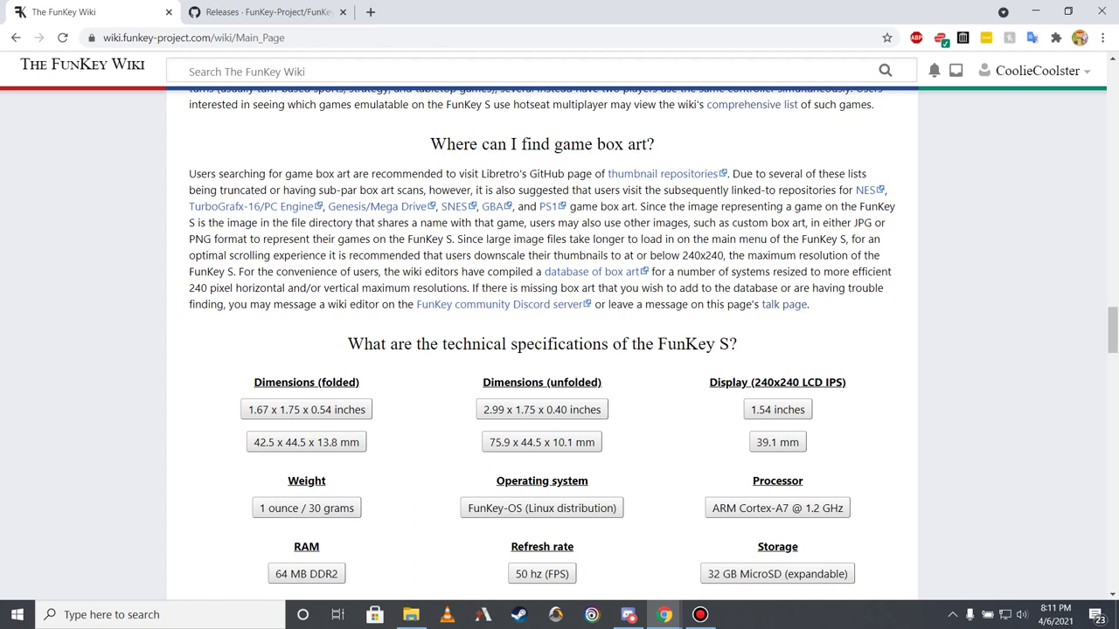
key(Home)
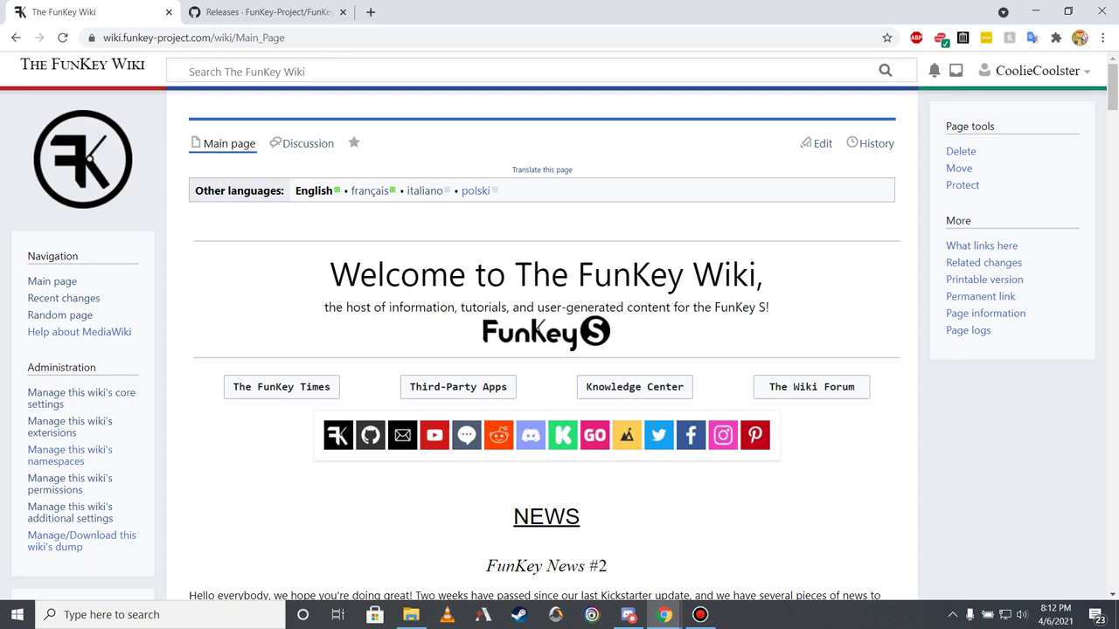
Switch to File Explorer, view the Game Boy Advance folder's contents and return to the FunKey S Example File Structure folder.
click(410, 614)
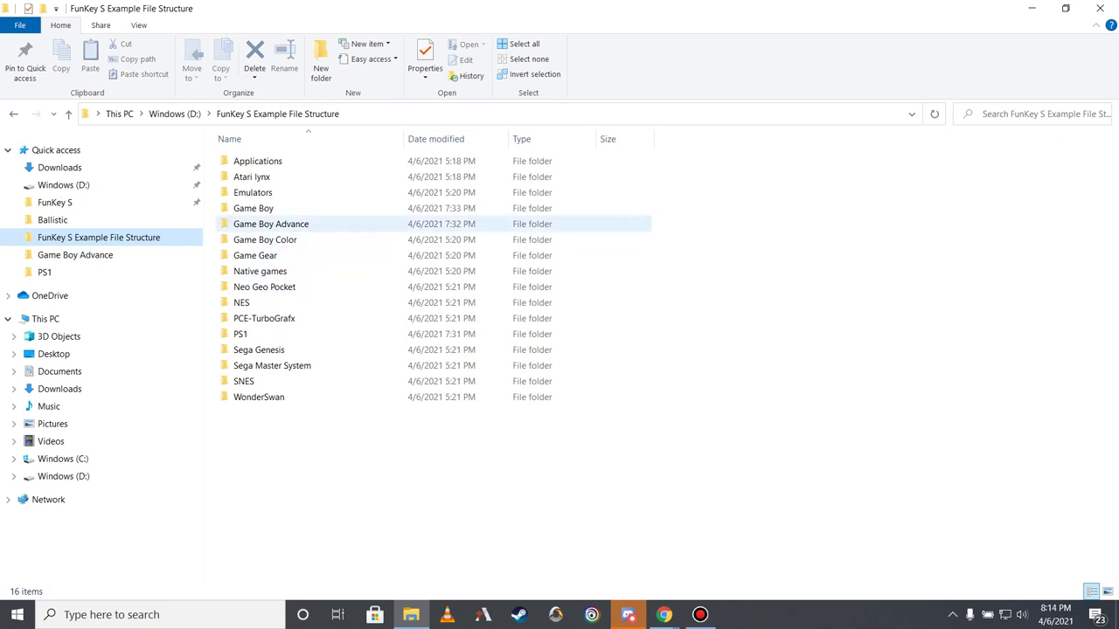
double_click(271, 223)
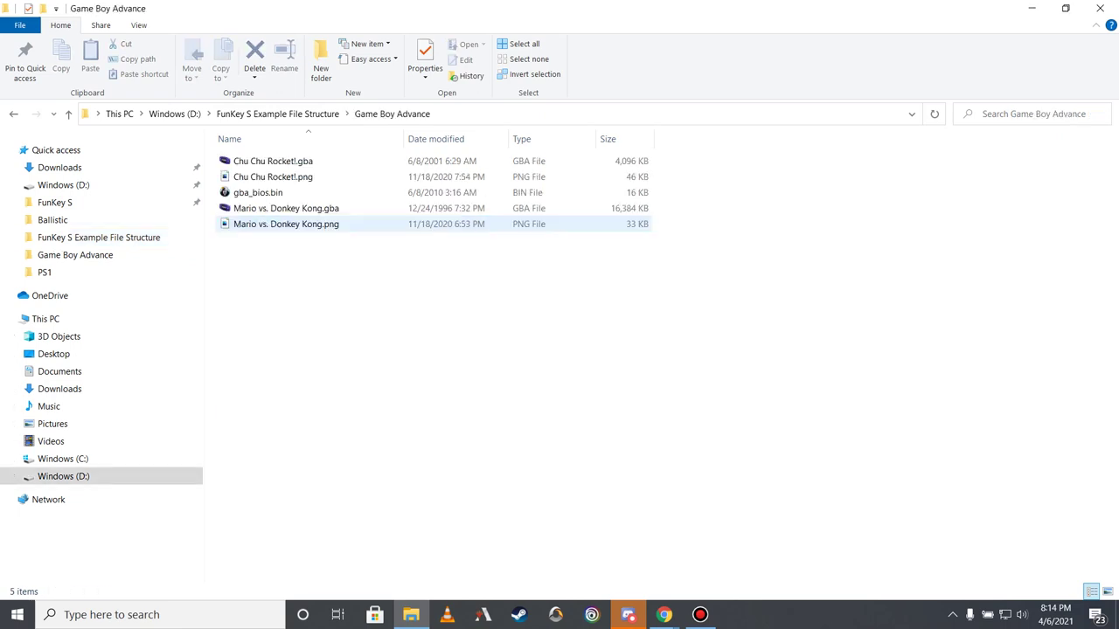
click(278, 114)
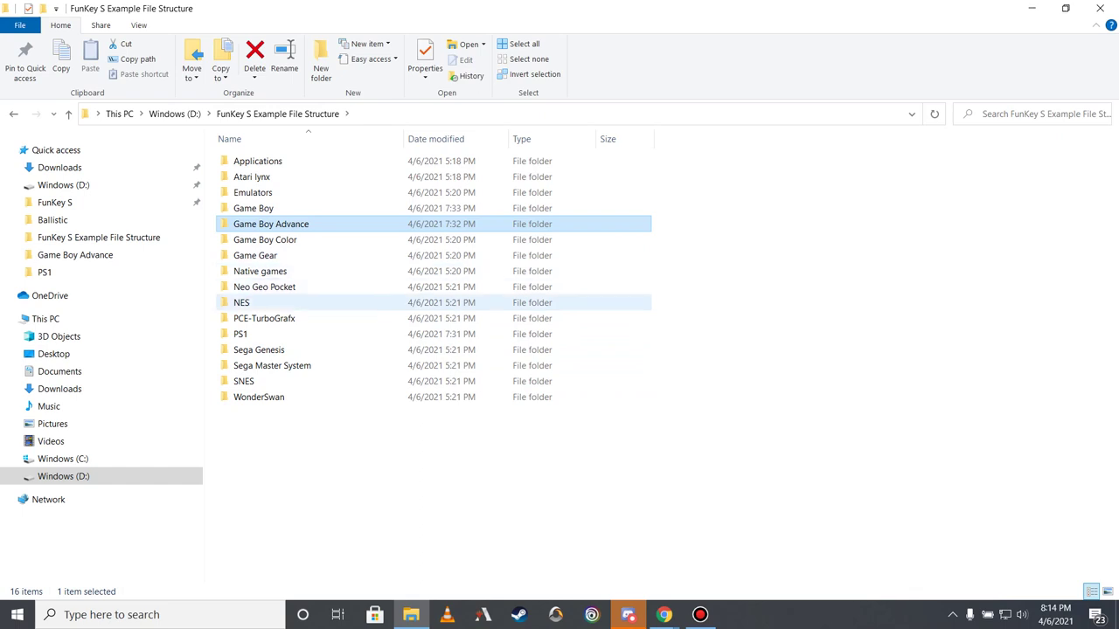
View the BIOS file in the PS1 folder's bios subfolder and return to the FunKey S Example File Structure folder.
click(240, 334)
double_click(241, 334)
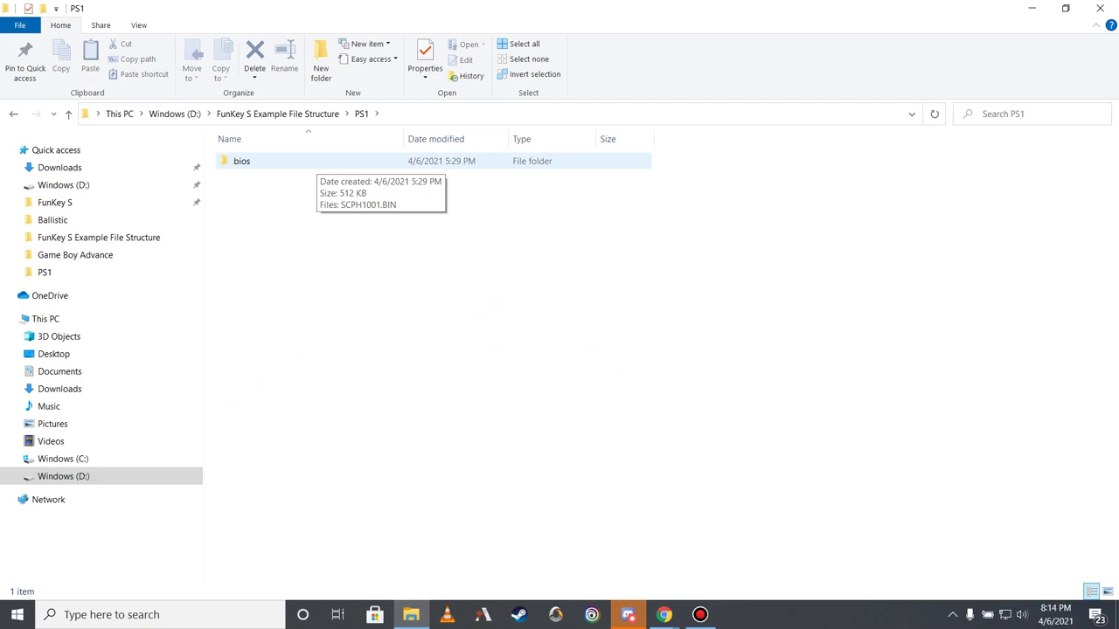
double_click(297, 161)
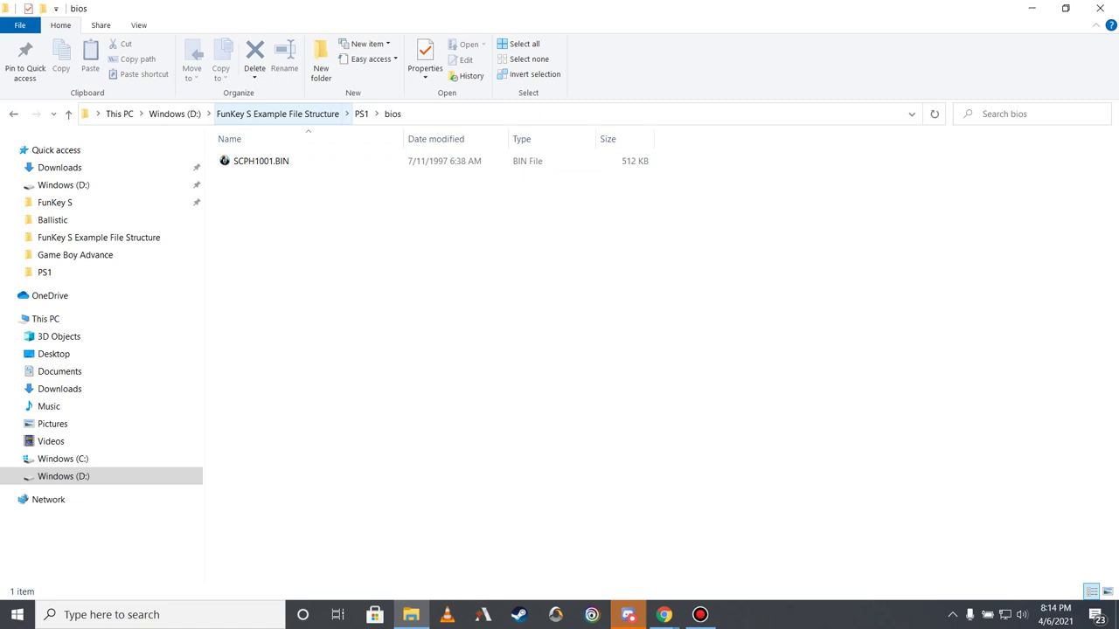
click(277, 114)
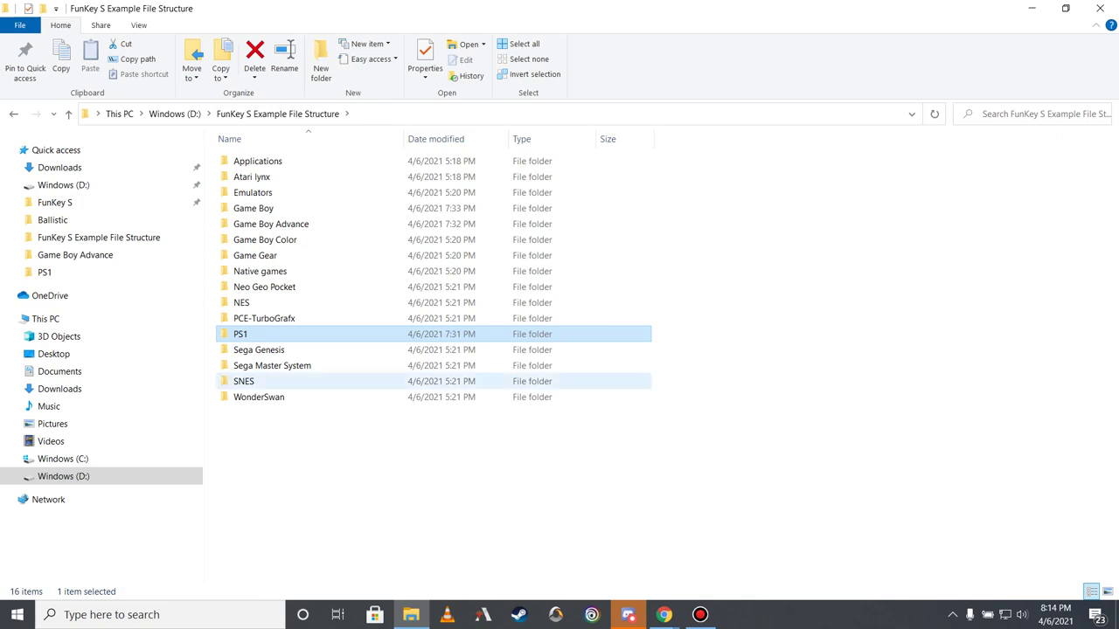
View the WonderSwan folder's contents and return to the FunKey S Example File Structure folder.
click(394, 455)
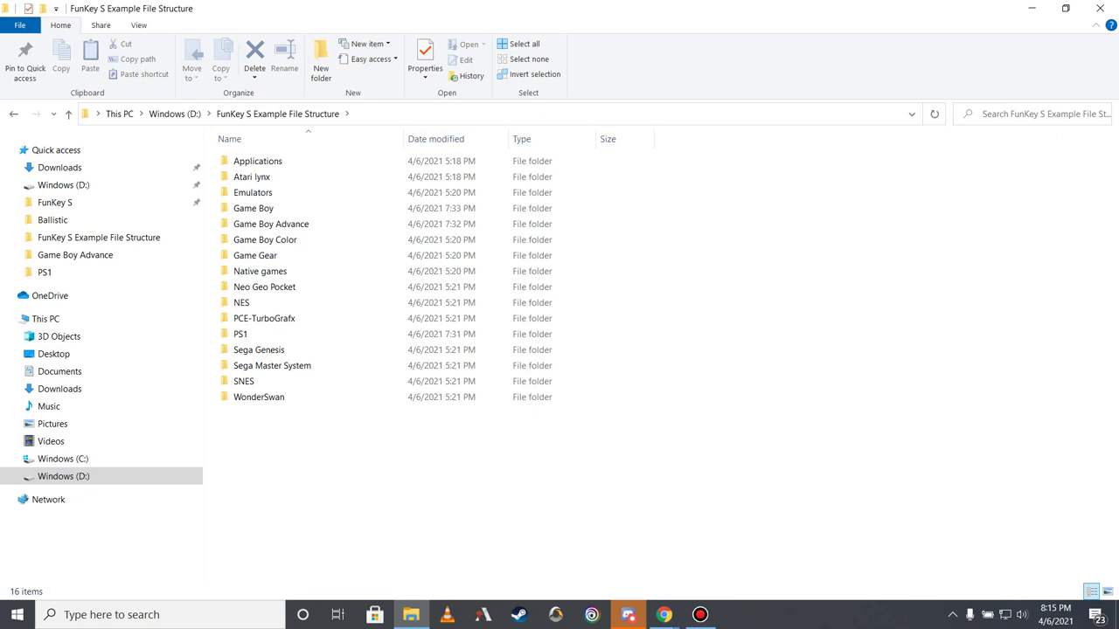
double_click(302, 397)
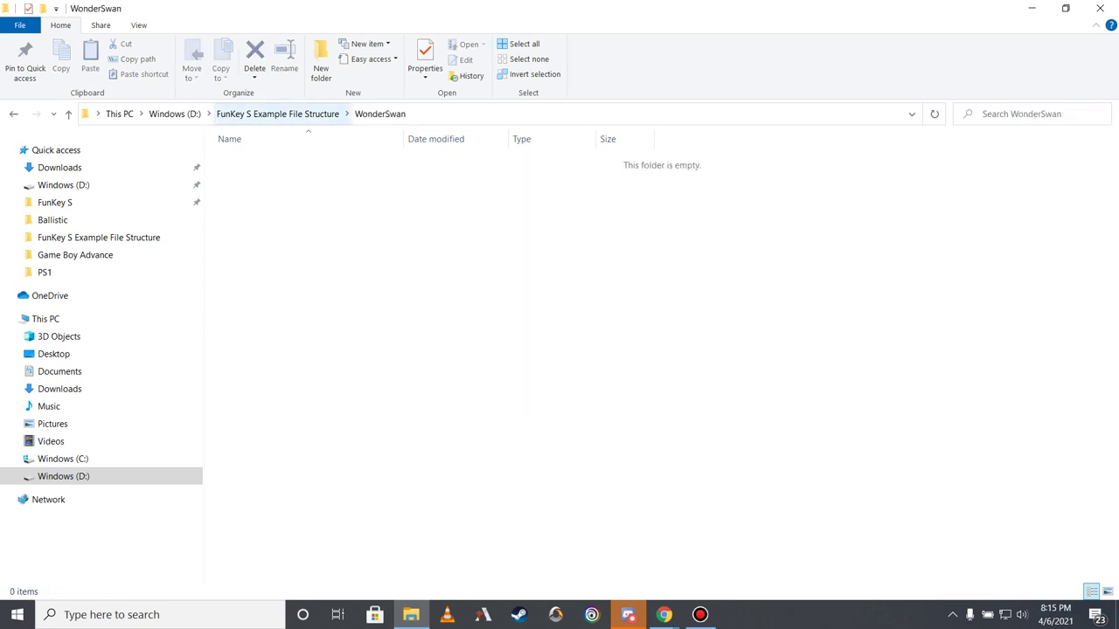
click(277, 114)
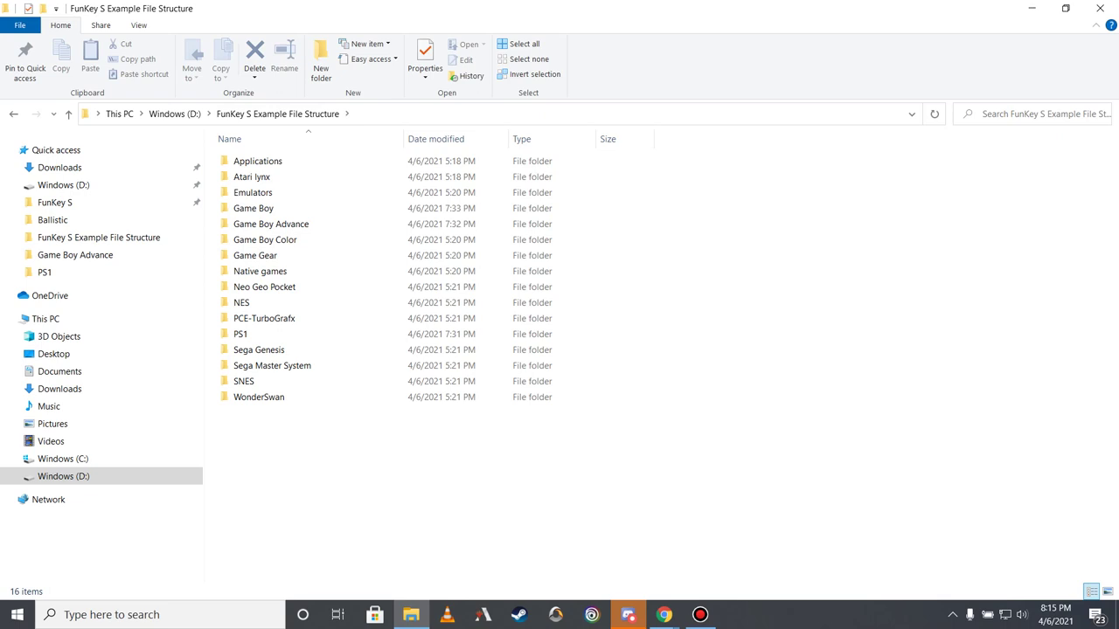
Select all folders in FunKey S Example File Structure, check their combined properties and close the dialog.
key(ctrl+a)
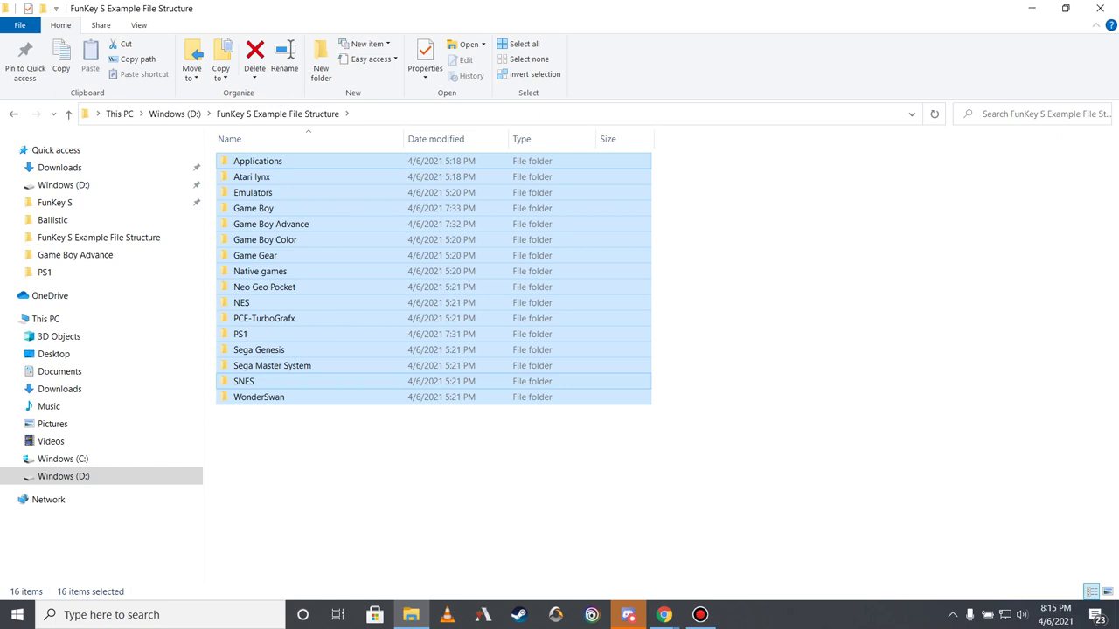
key(ctrl+Up)
right_click(358, 317)
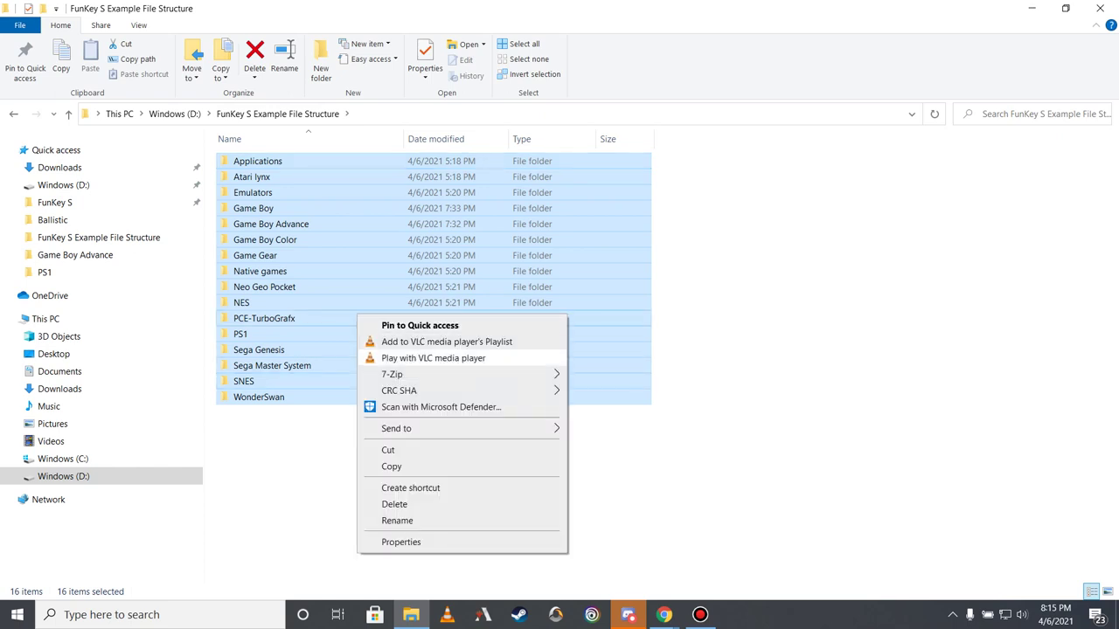
click(400, 541)
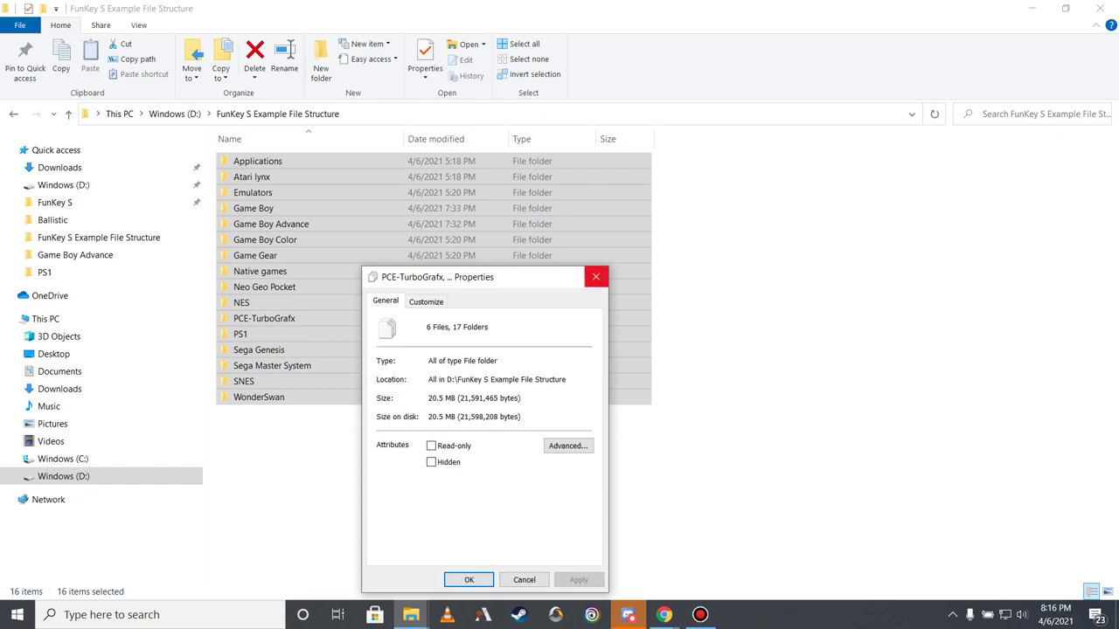
click(595, 276)
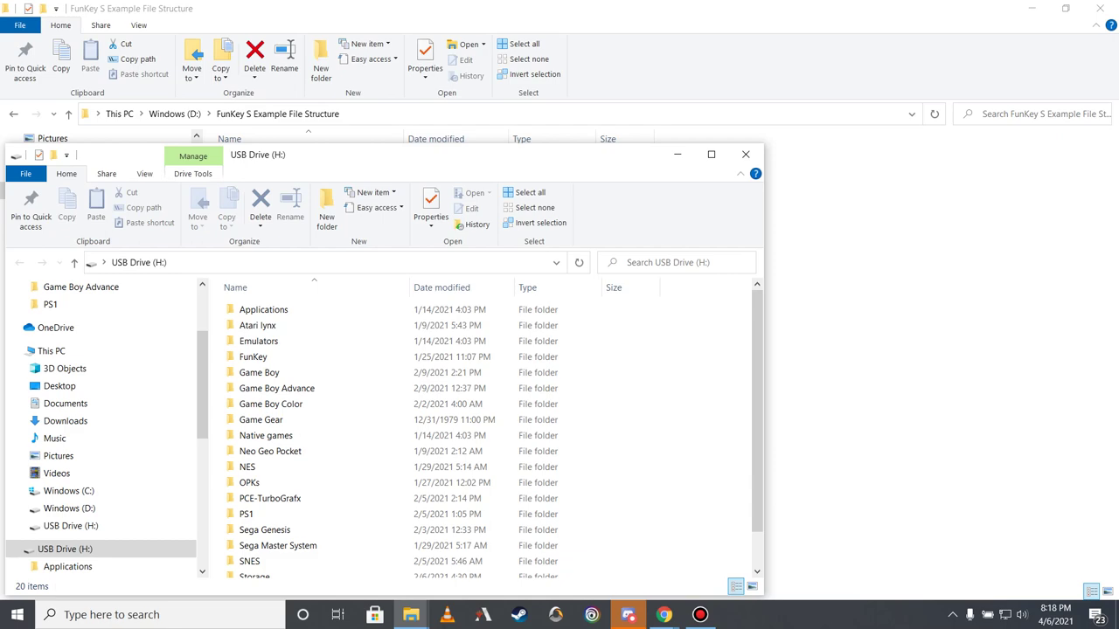
Maximize the USB Drive (H:) window.
click(710, 153)
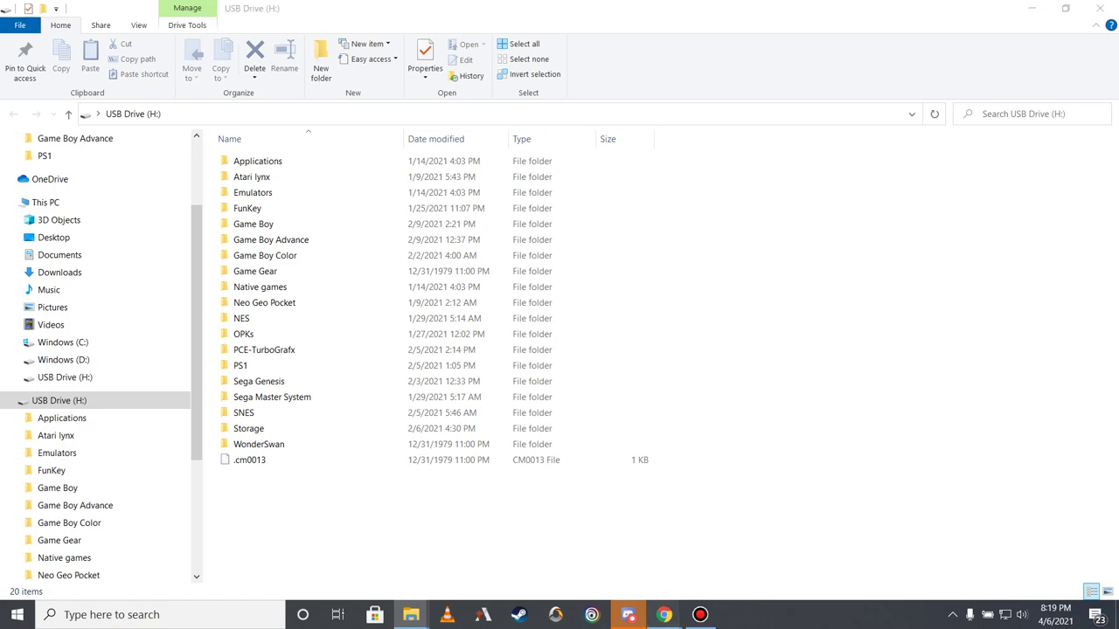
Switch to Chrome, show the FunKey-OS releases page on GitHub and highlight the FunKey-rootfs-2.1.0.fwu asset.
mouse_move(664, 614)
click(736, 551)
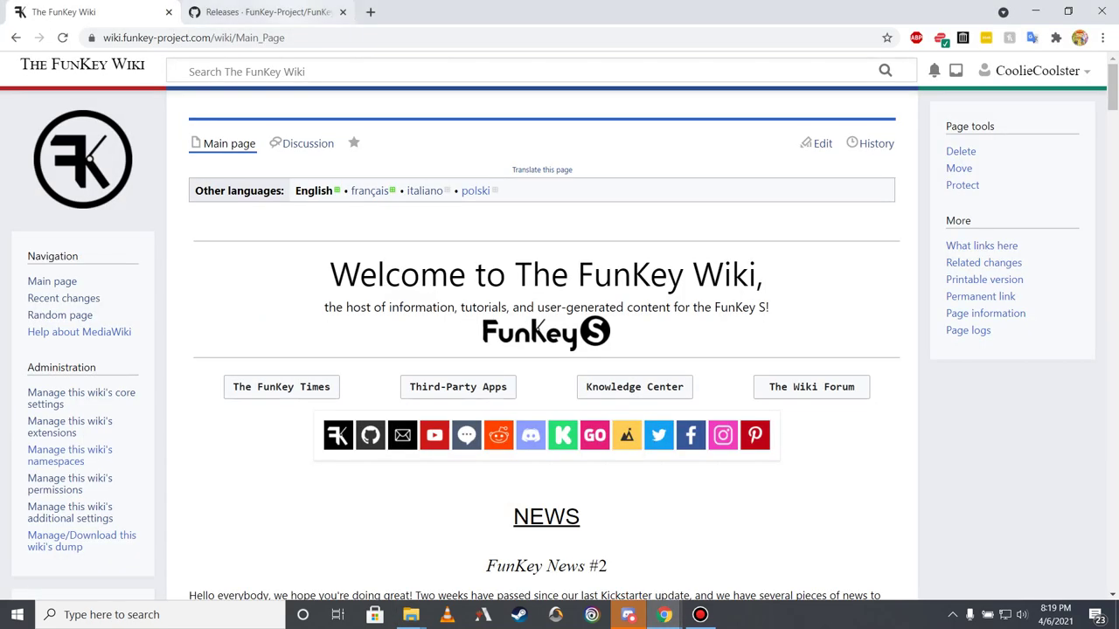
click(262, 12)
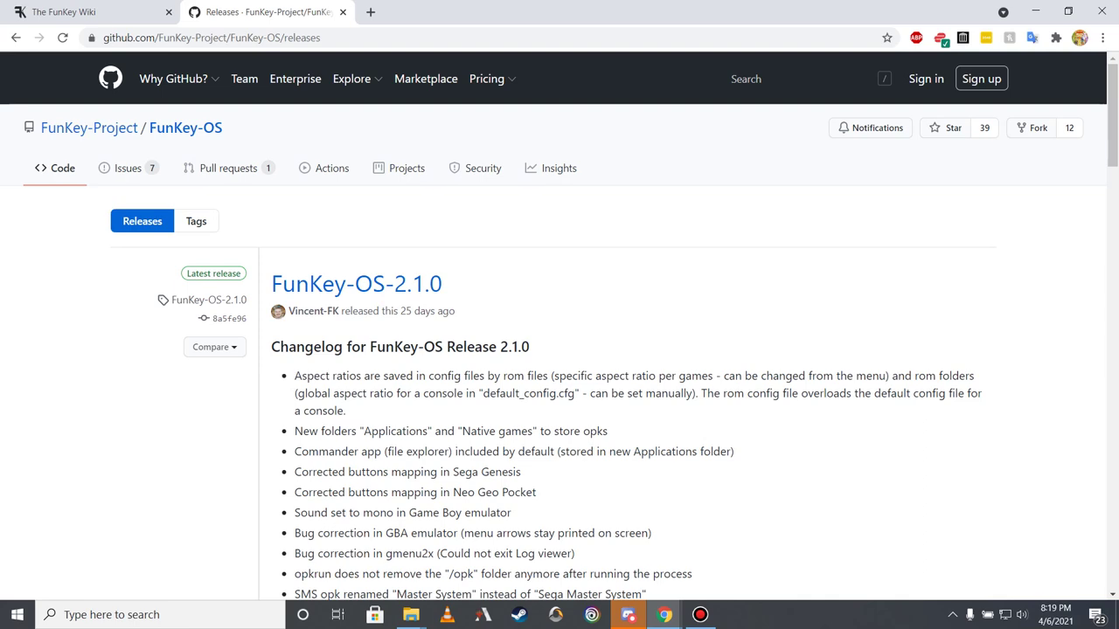
scroll(559, 350, down, 3)
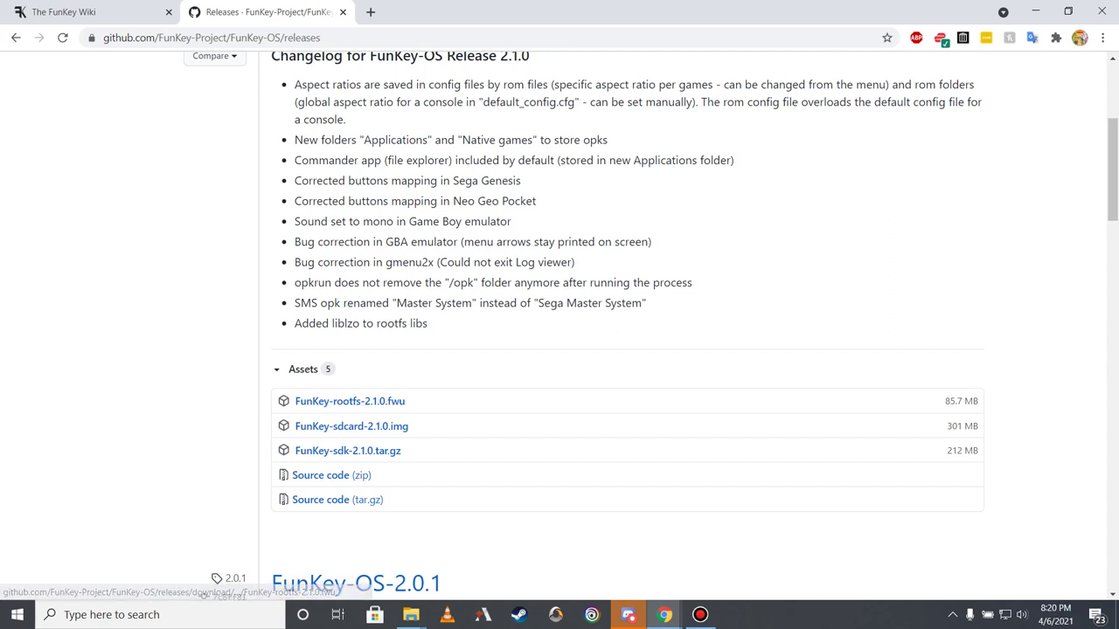
drag(405, 401, 306, 401)
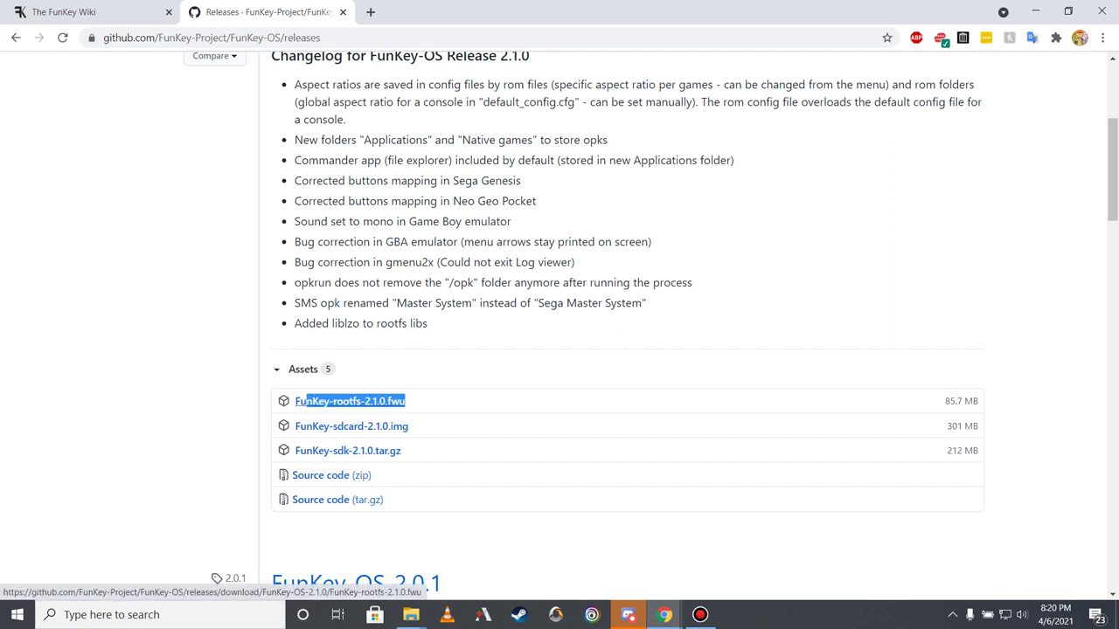
drag(302, 401, 295, 401)
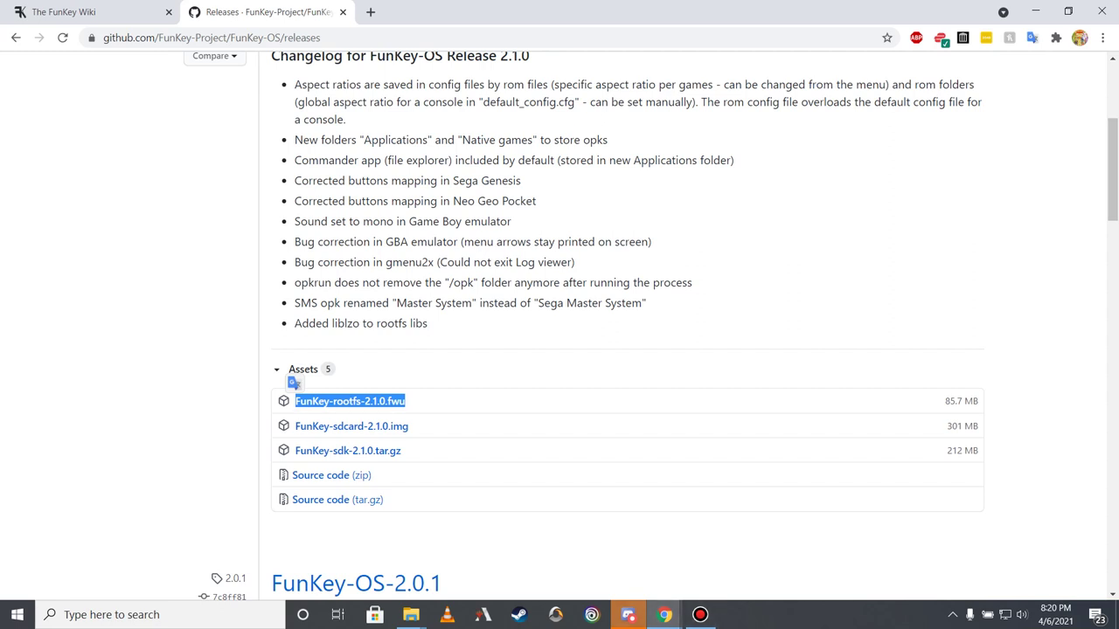
Switch to File Explorer's USB Drive (H:) window, show the drive's Eject option and dismiss it without ejecting.
mouse_move(410, 614)
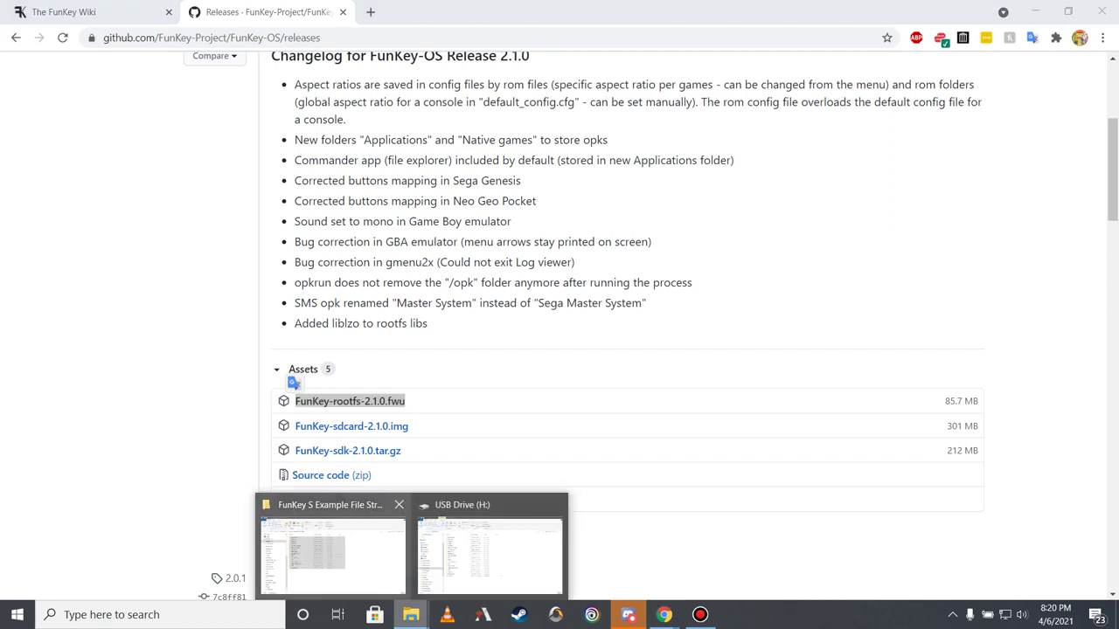
click(490, 546)
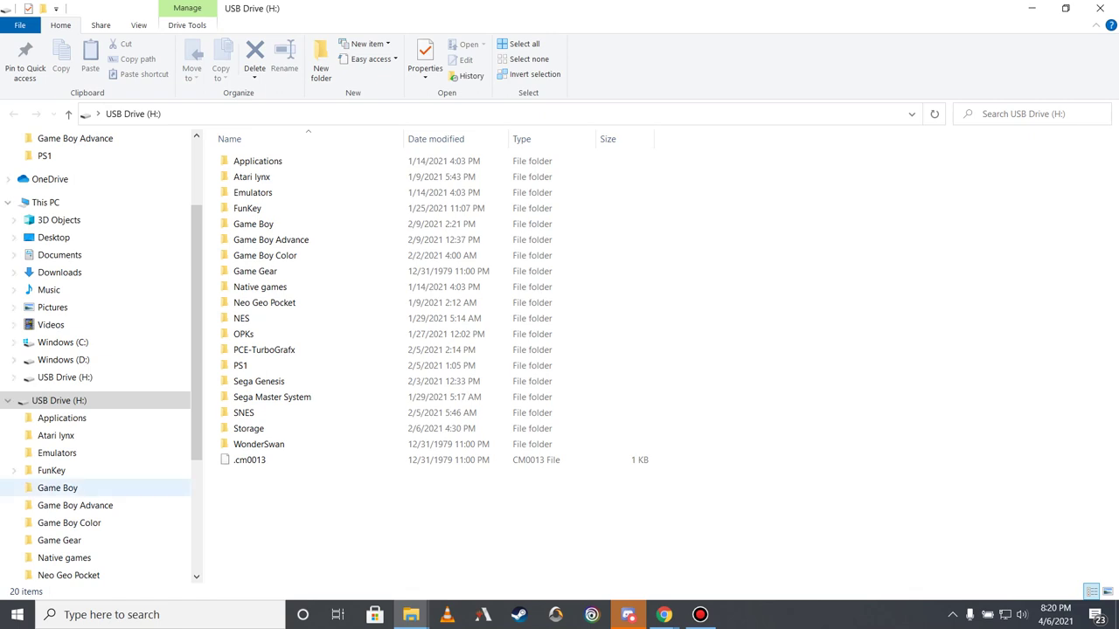
right_click(74, 401)
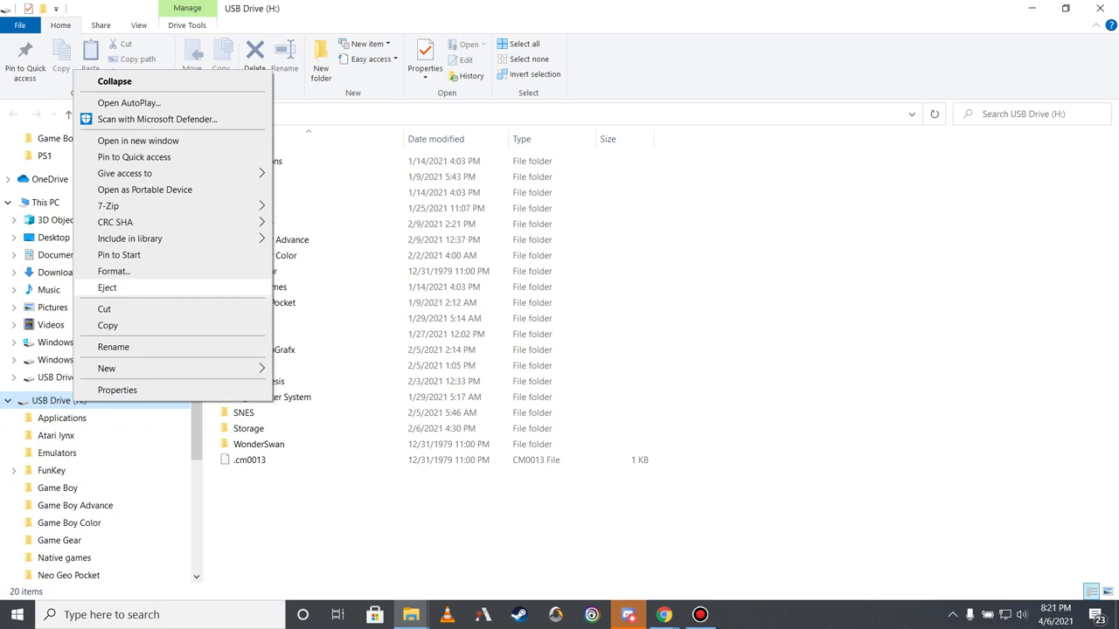
key(Escape)
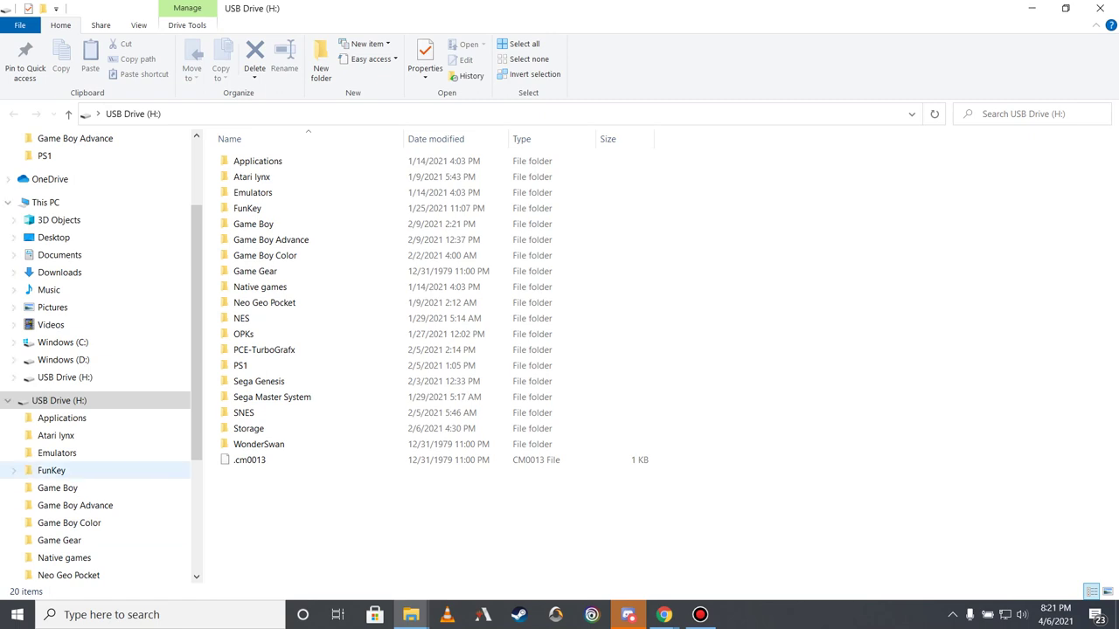
Open the FunKey S Example File Structure folder from the USB drive window.
scroll(96, 454, up, 3)
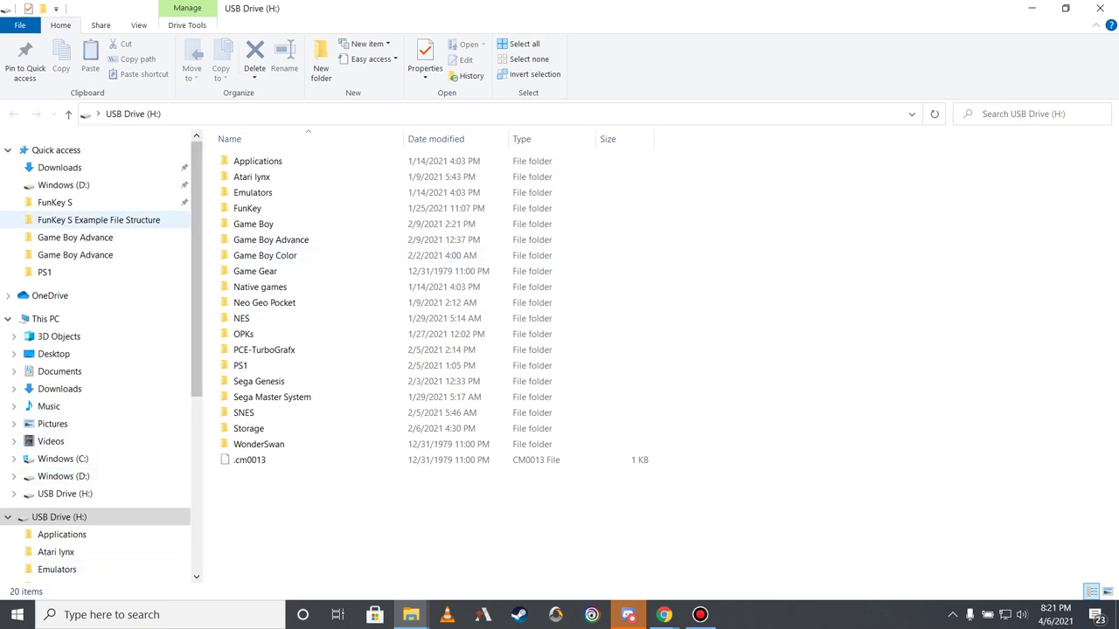
click(99, 219)
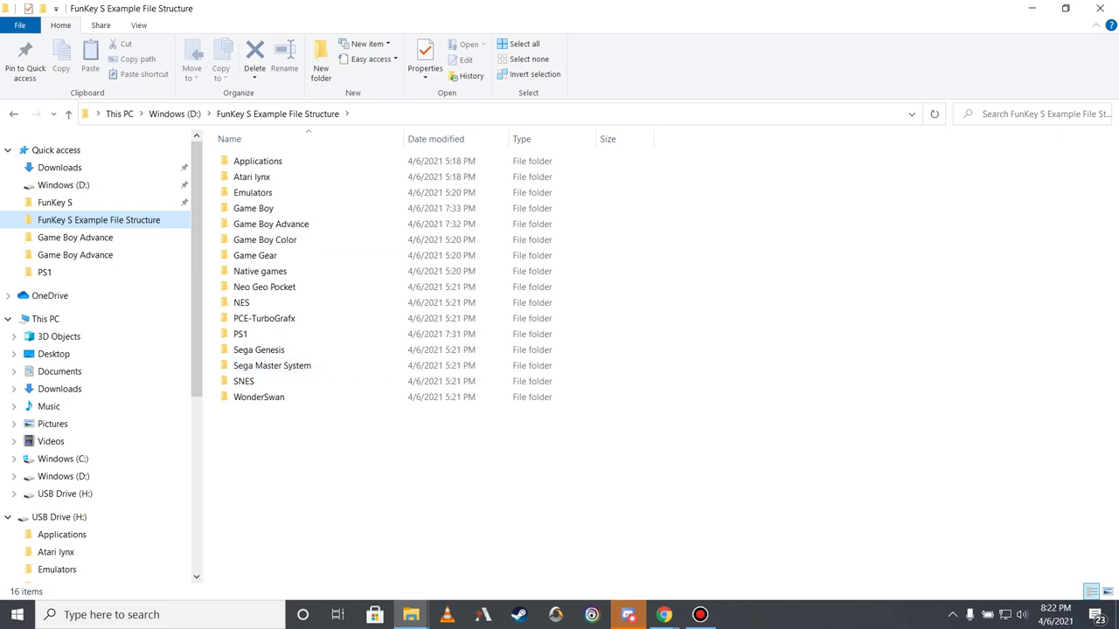
Copy all the console, emulator and application folders inside the FunKey S Example File Structure folder.
click(258, 161)
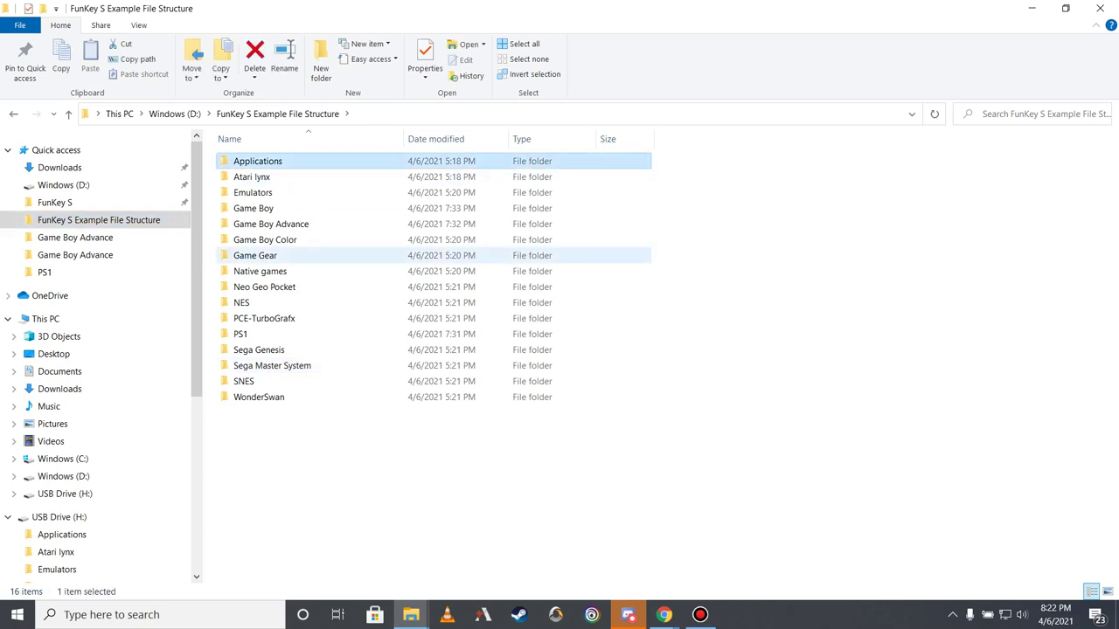
key(ctrl+a)
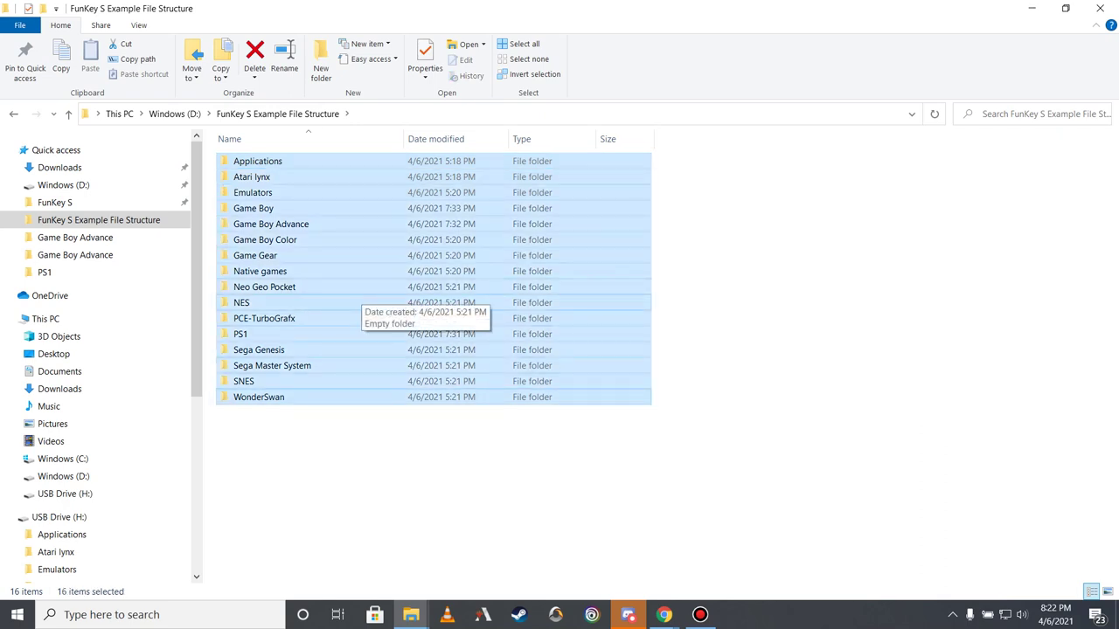
right_click(356, 302)
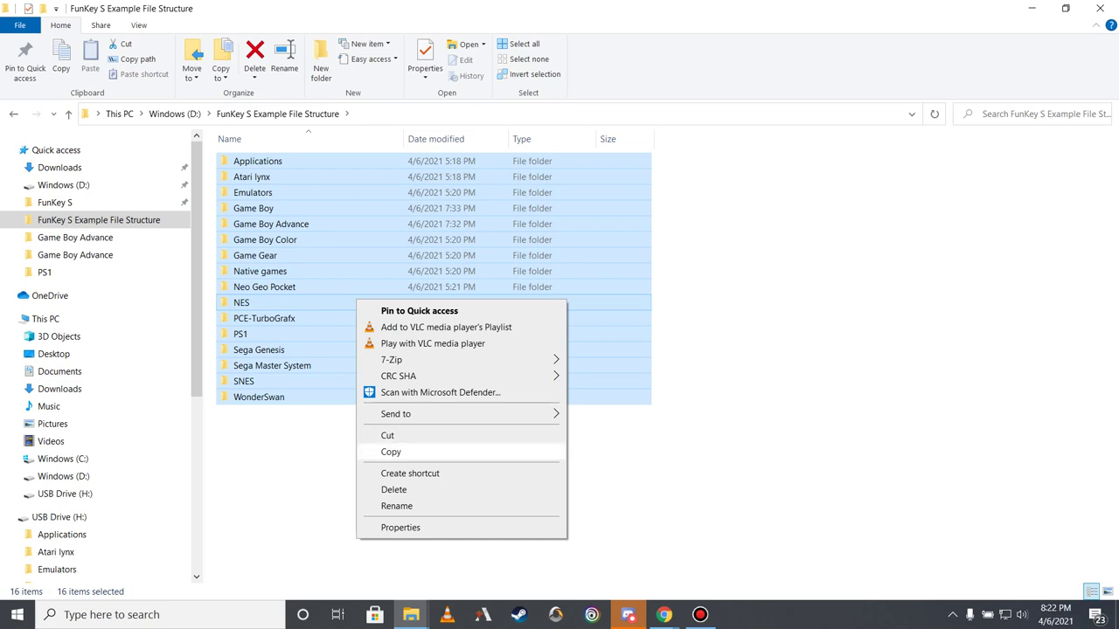
click(391, 452)
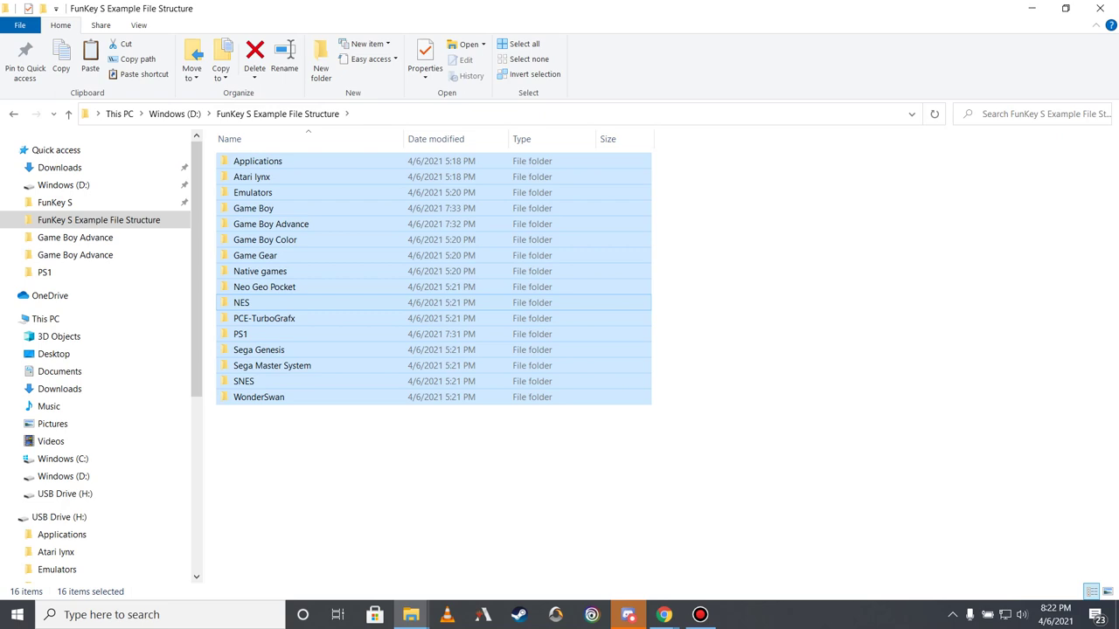
Paste the copied folders into the root of USB Drive (H:), replacing the existing SCPH1001.BIN in the destination.
scroll(96, 393, down, 2)
click(59, 435)
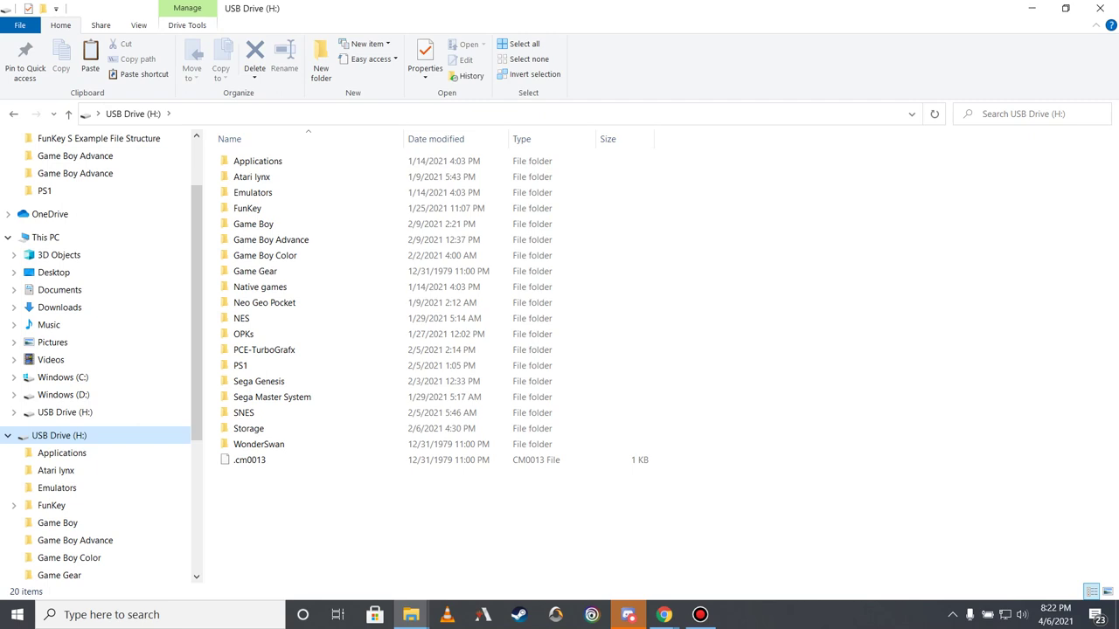
right_click(321, 347)
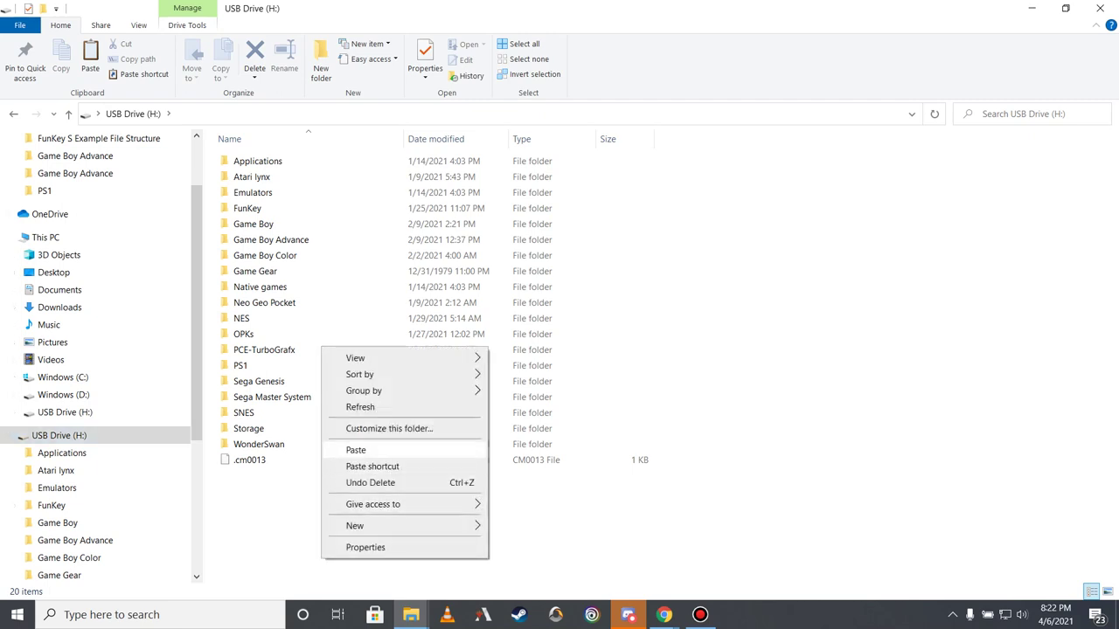
key(Escape)
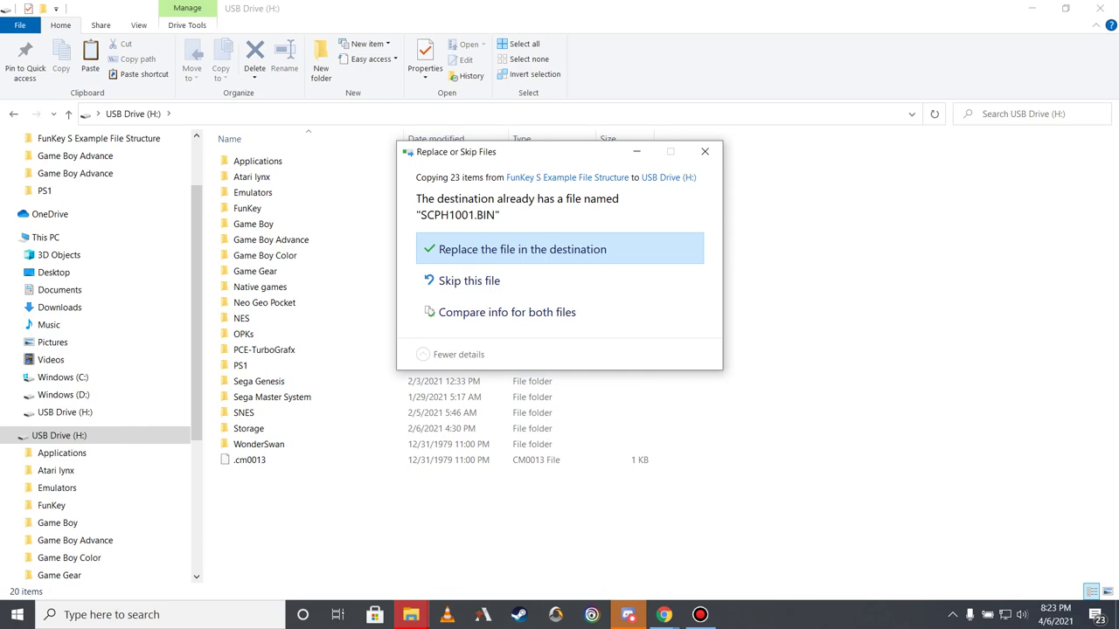
click(522, 249)
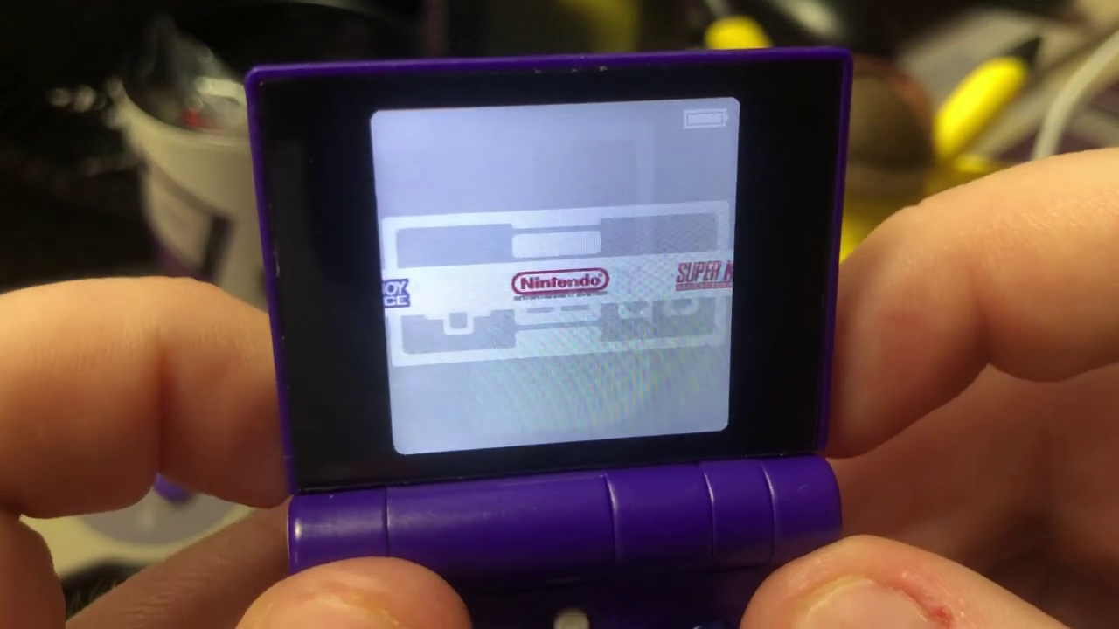
key(Left)
key(Left)
key(Left)
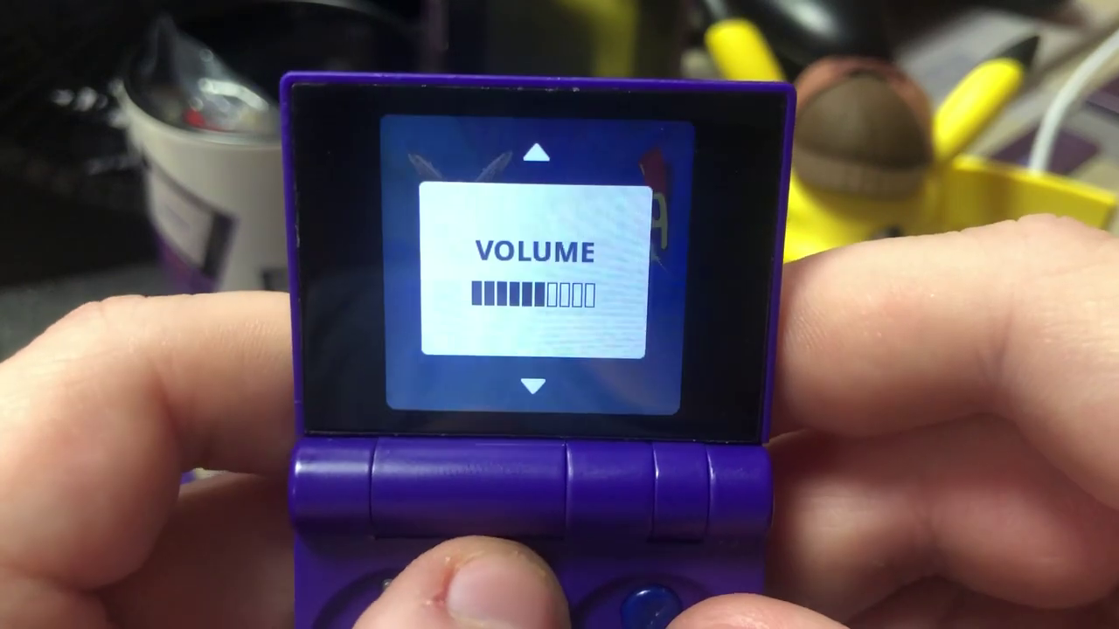
key(Return)
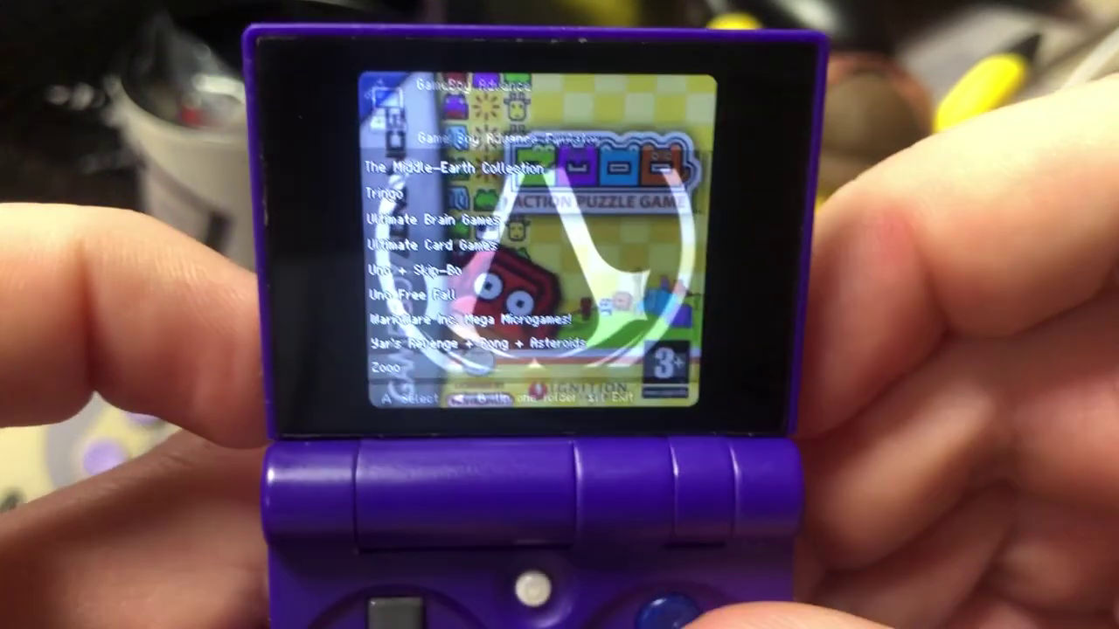
key(Escape)
key(BackSpace)
key(BackSpace)
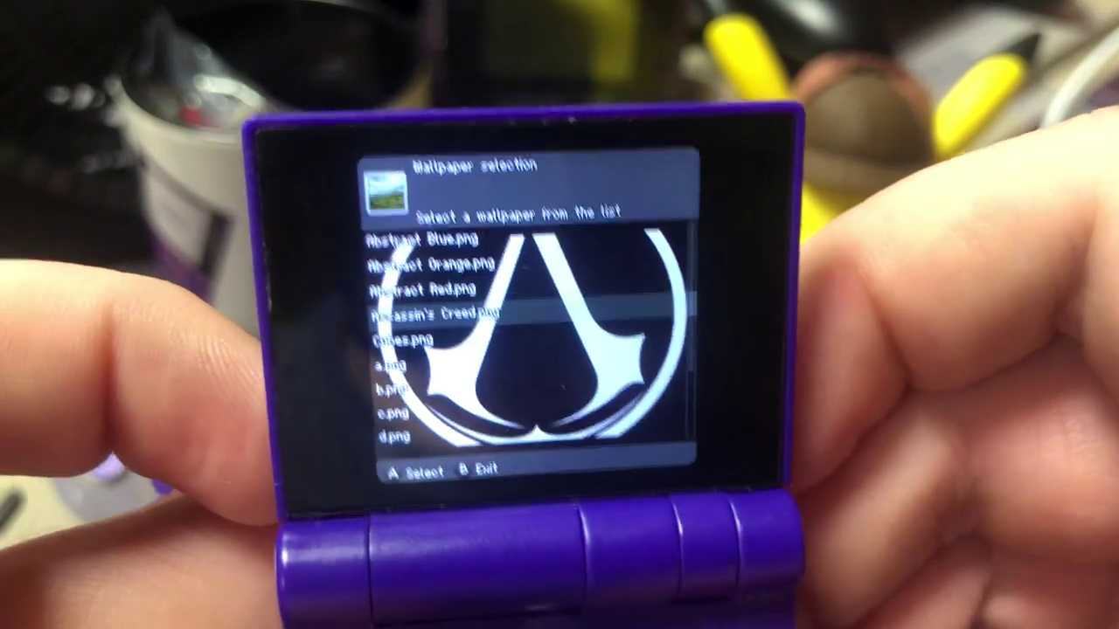
key(b)
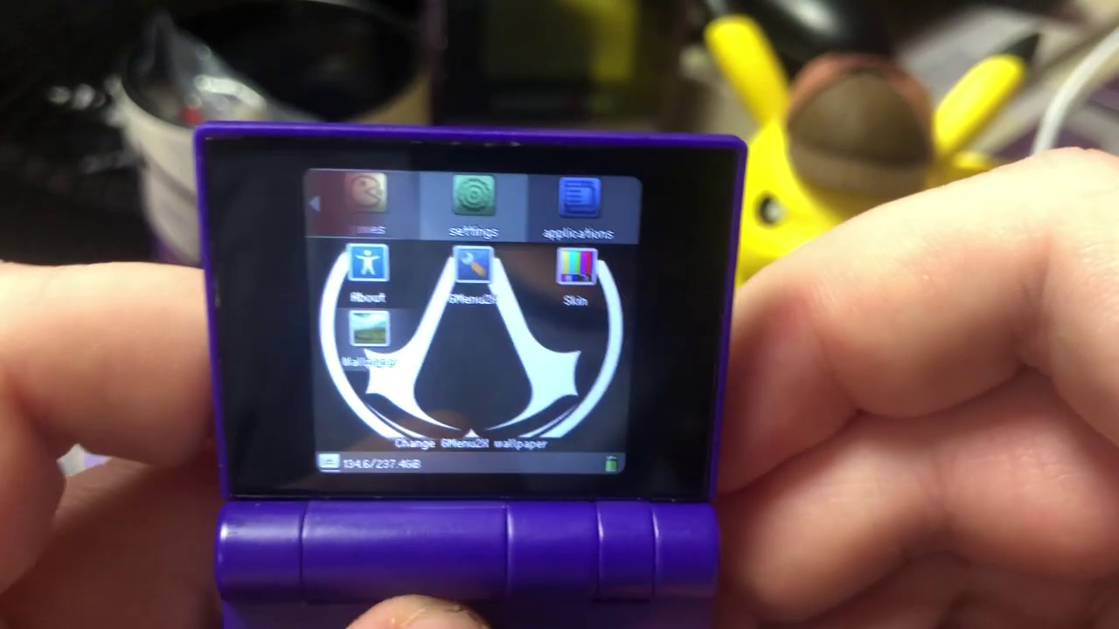
key(Down)
key(Down)
key(Down)
key(Down)
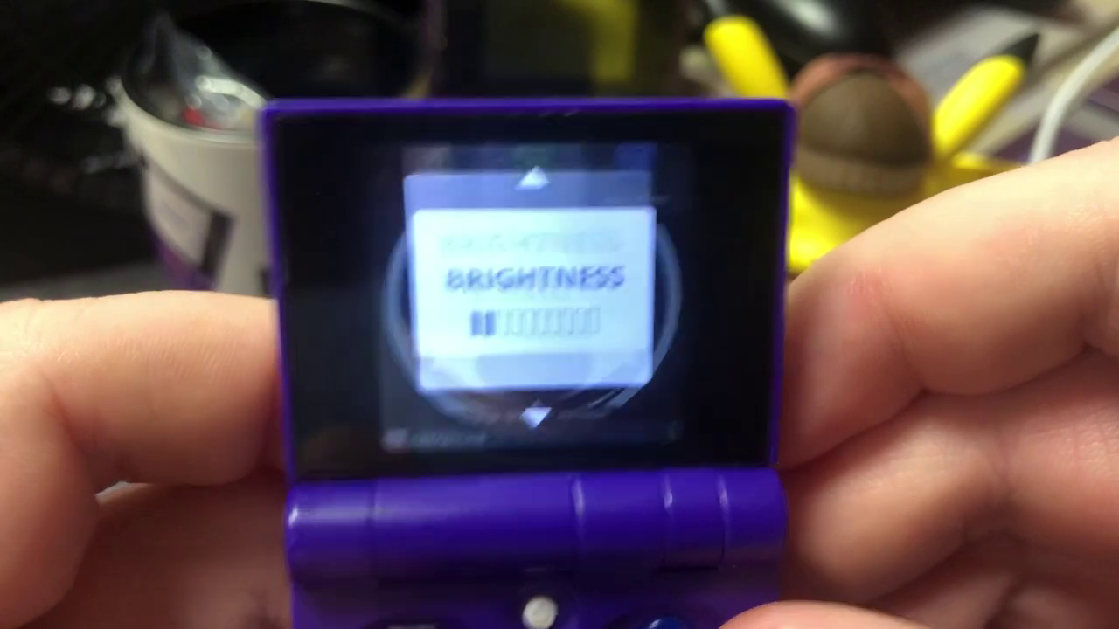